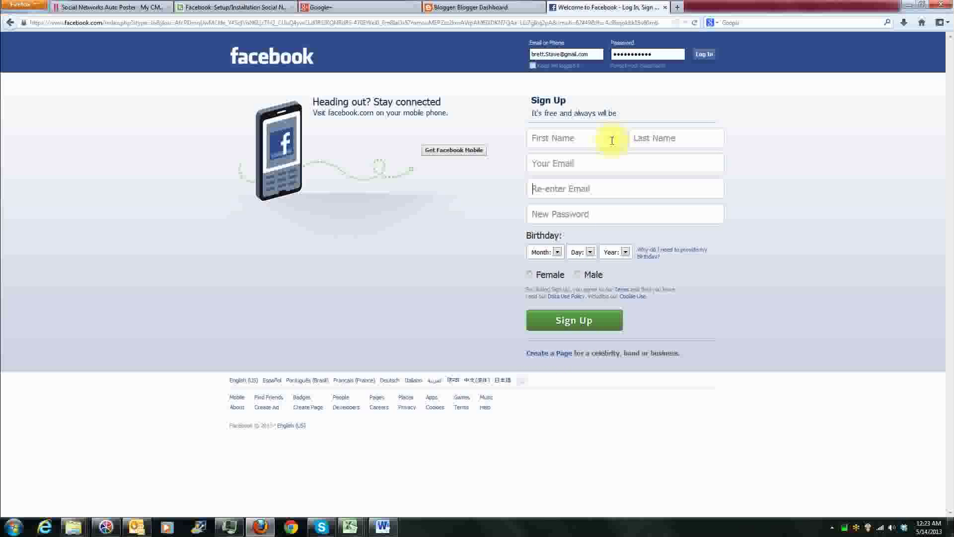
Step: Log in to Facebook with the credentials already filled in
click(590, 133)
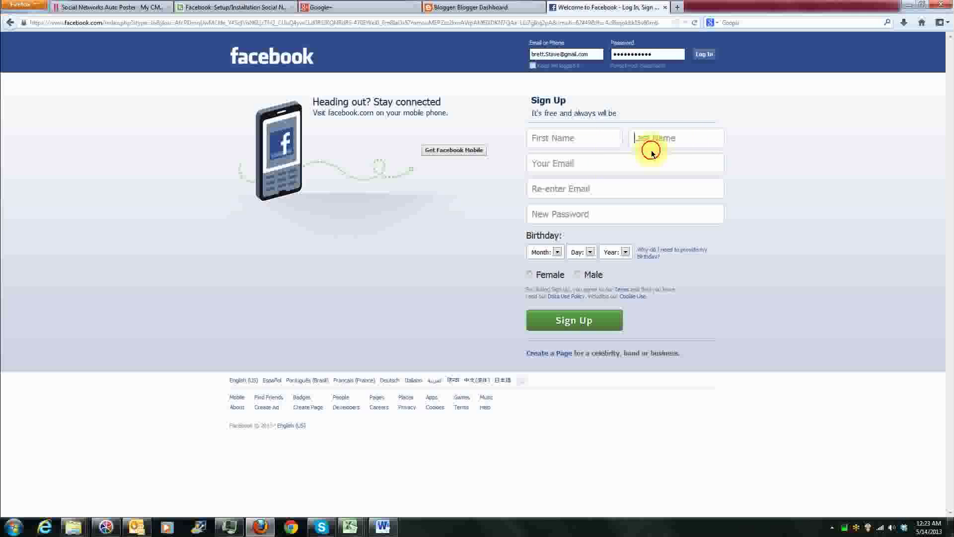
click(559, 189)
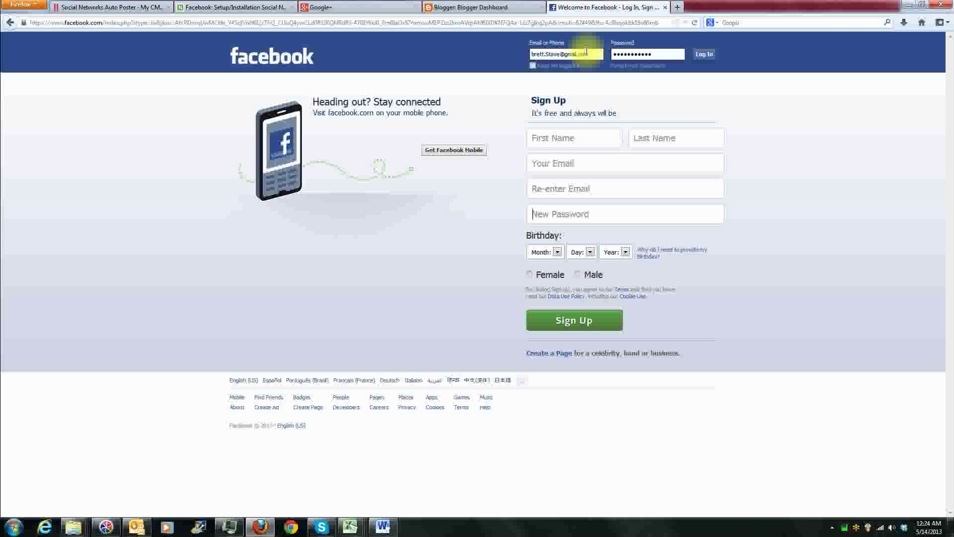
click(712, 56)
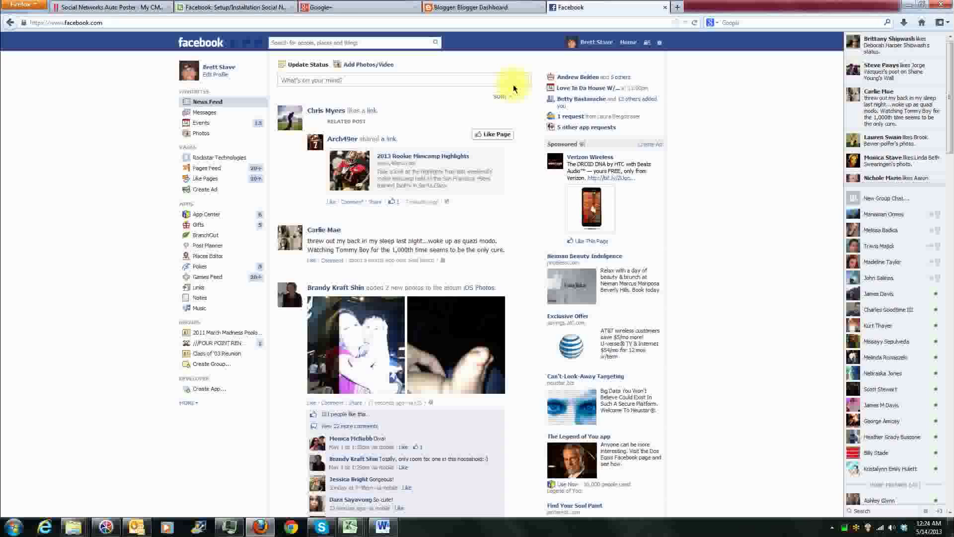
Step: Search Facebook for "developers", open the Facebook Developers page and follow its link to developers.facebook.com
click(396, 44)
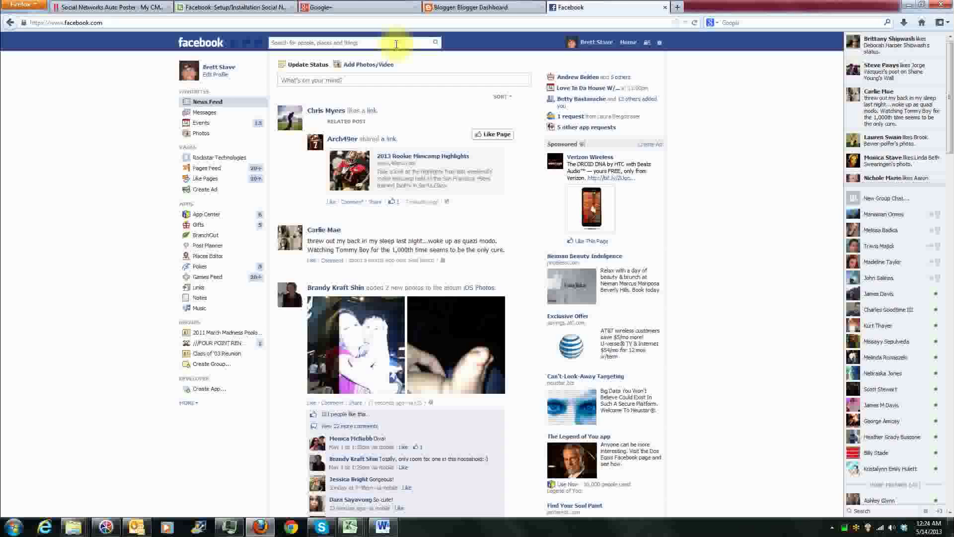
text(developers)
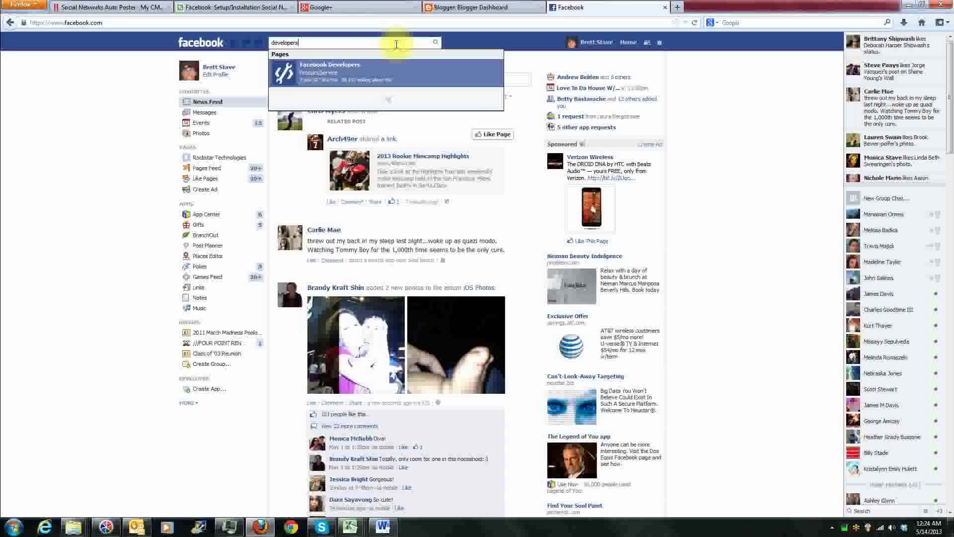
click(382, 74)
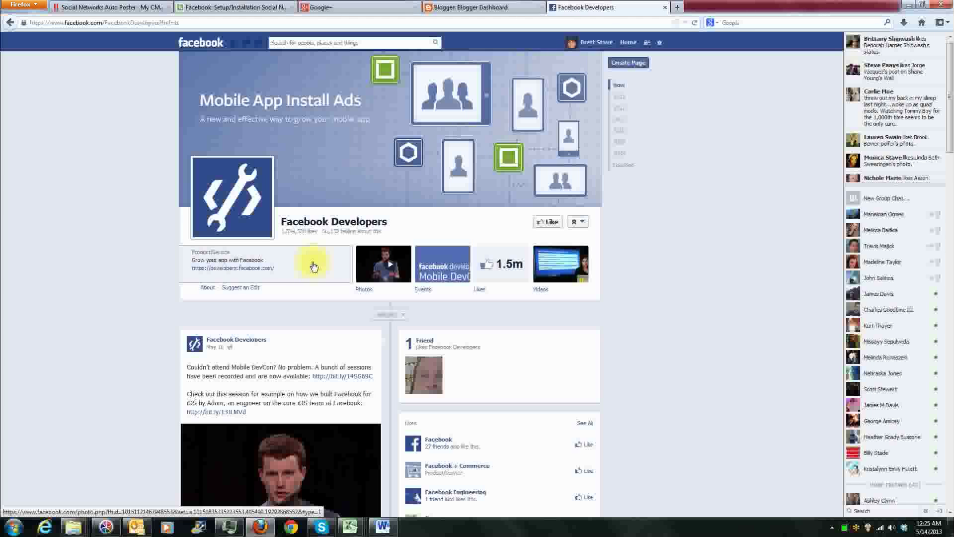
drag(185, 270, 284, 279)
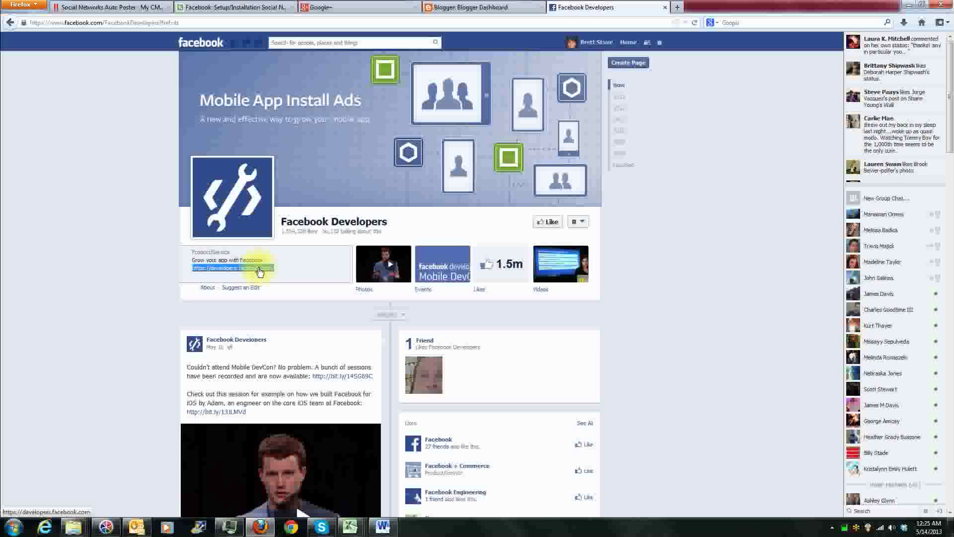
click(259, 271)
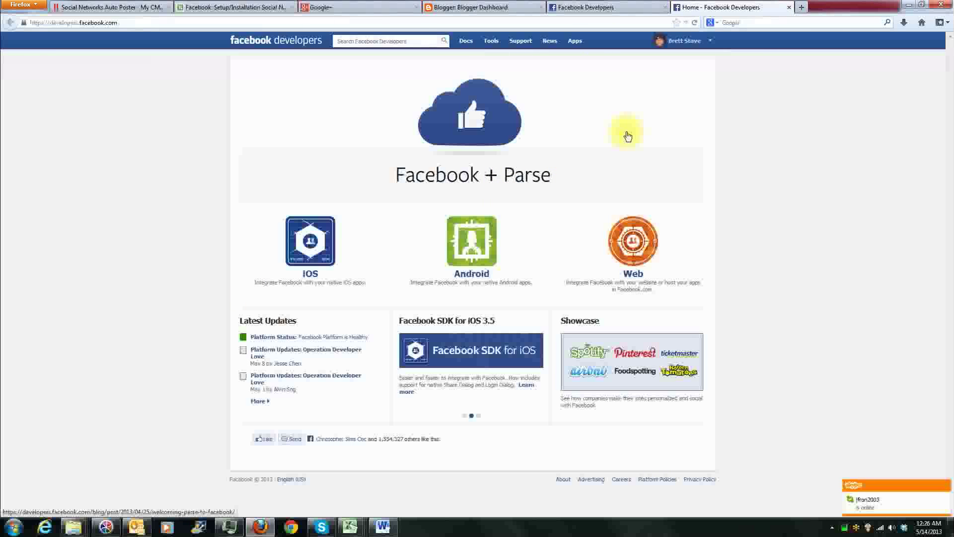
Step: Start a new app named "Rocstar Technologies Blog" with the namespace "rockstar-technologie" and submit it
click(575, 42)
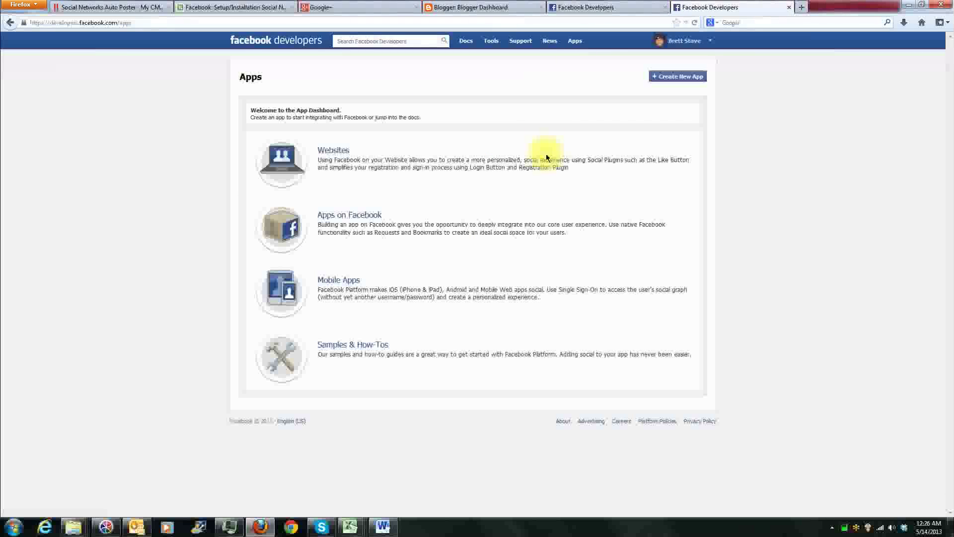
click(670, 79)
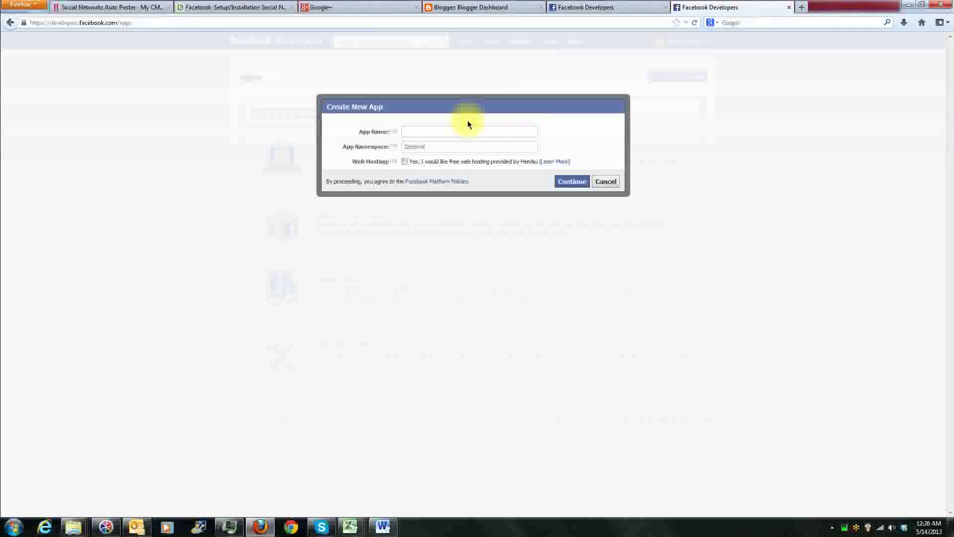
click(460, 130)
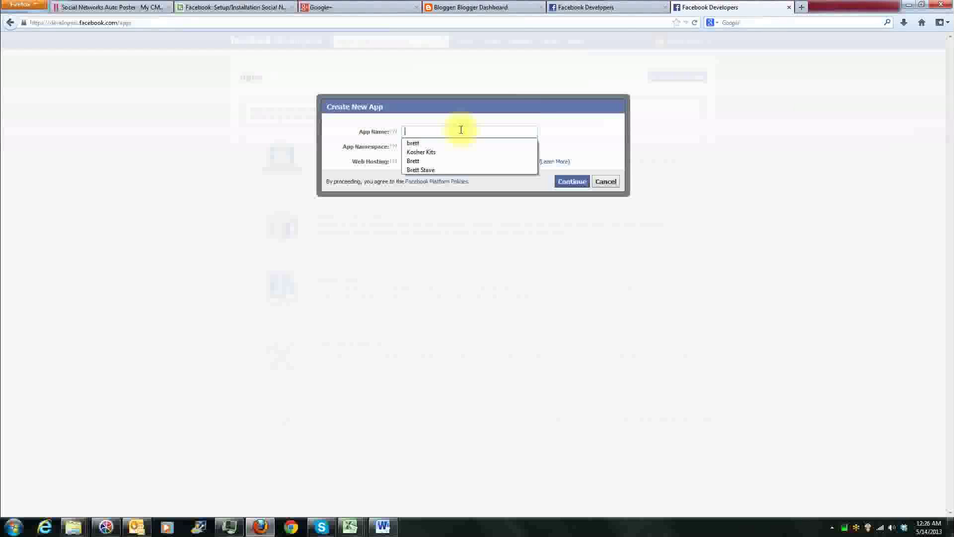
text(Rocst)
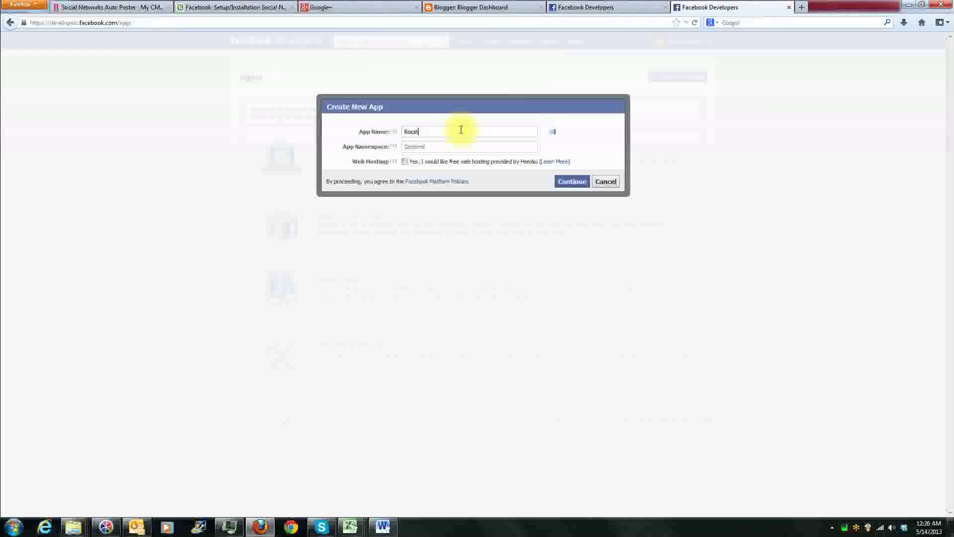
text(ar Technolo)
text(gies )
text(Sk)
text(og)
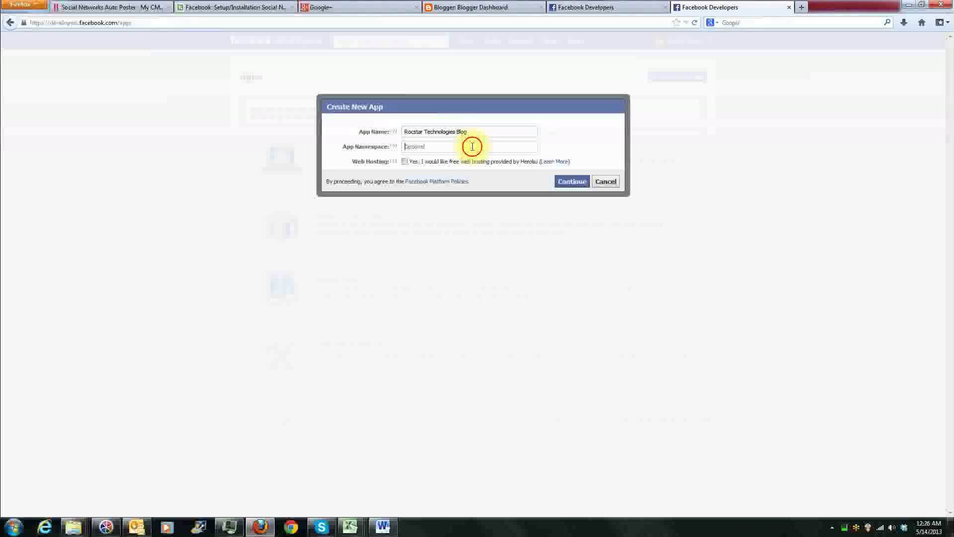
click(476, 147)
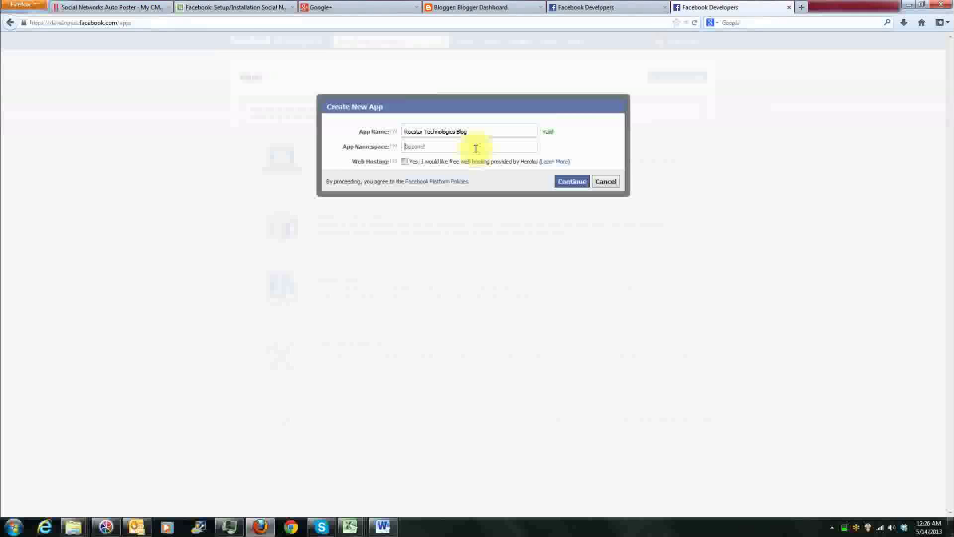
text(rockstar-technologie)
click(570, 181)
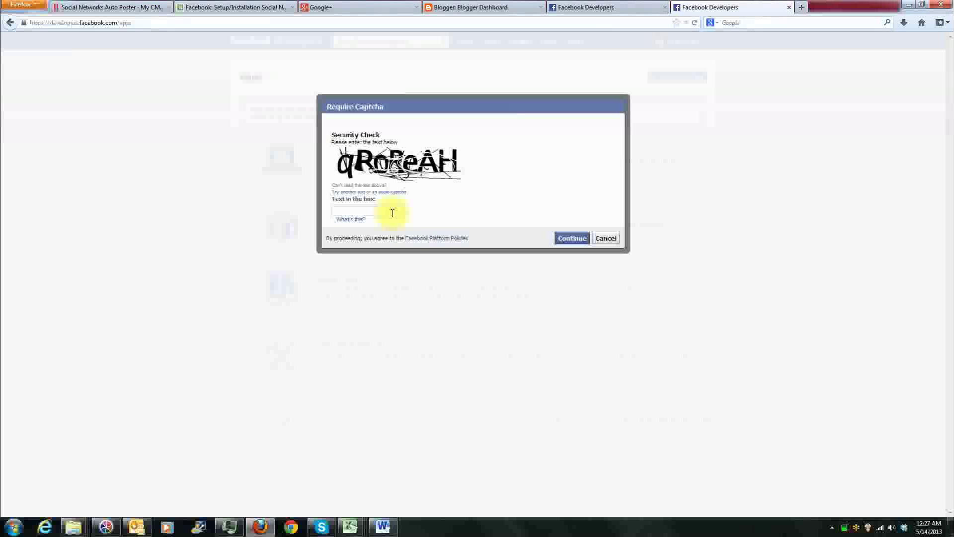
Step: Enter the captcha text to pass the security check and dismiss the introductory tips on the app's settings page
text(qroreah)
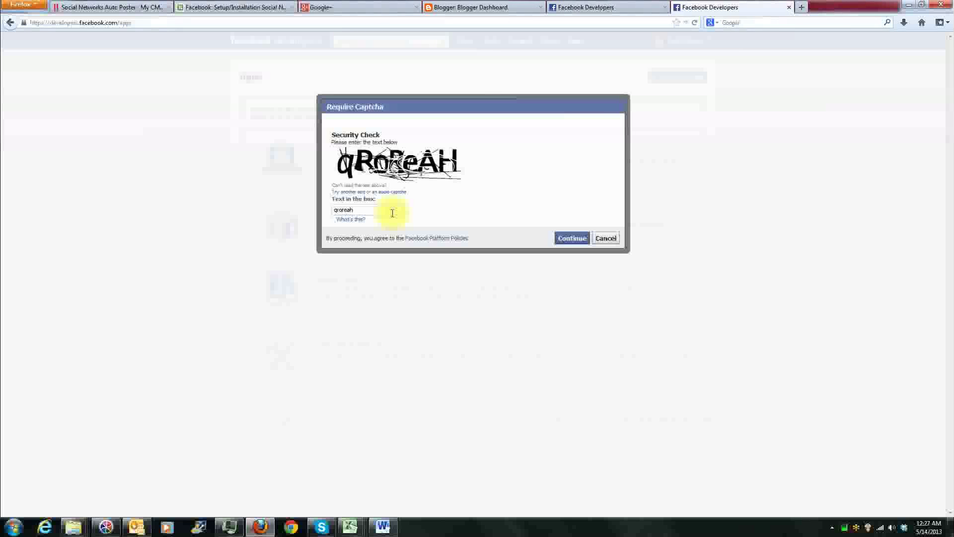
click(572, 238)
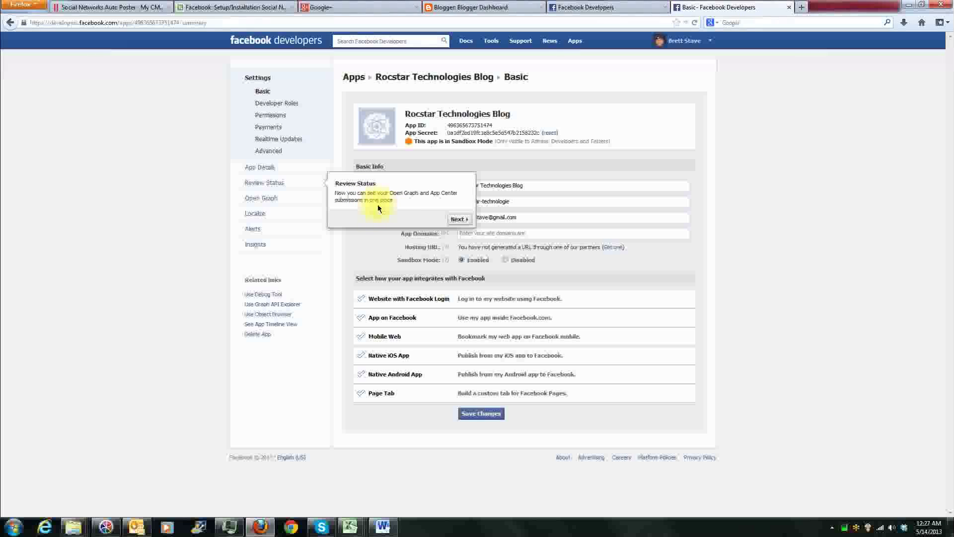
click(458, 218)
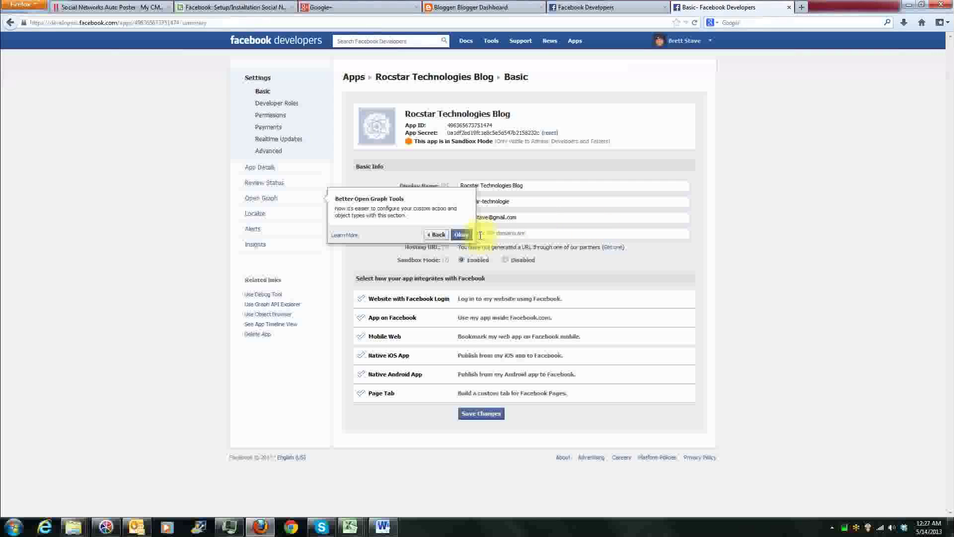
click(459, 235)
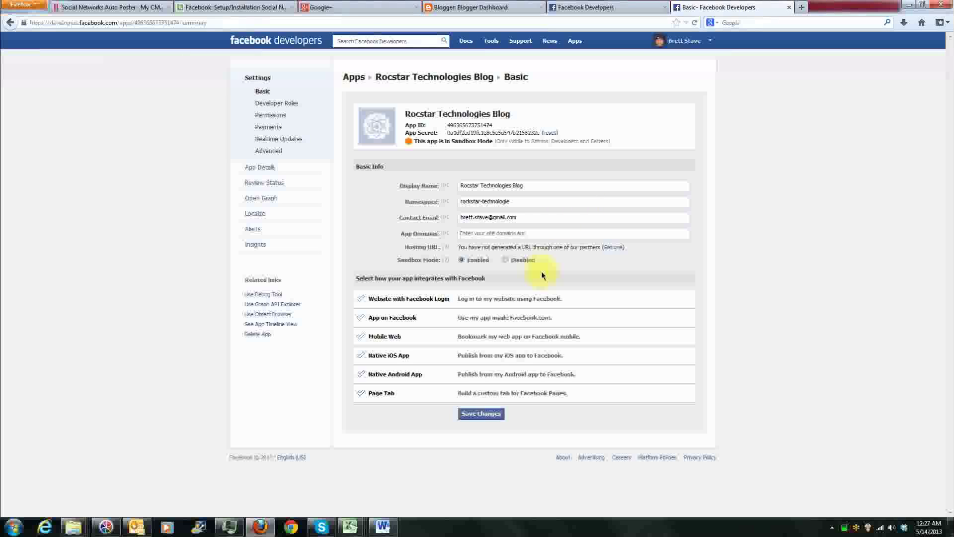
Step: Examine the app's namespace and contact email, and the URL that the Social Networks Auto Poster settings specify for the Facebook app
click(530, 202)
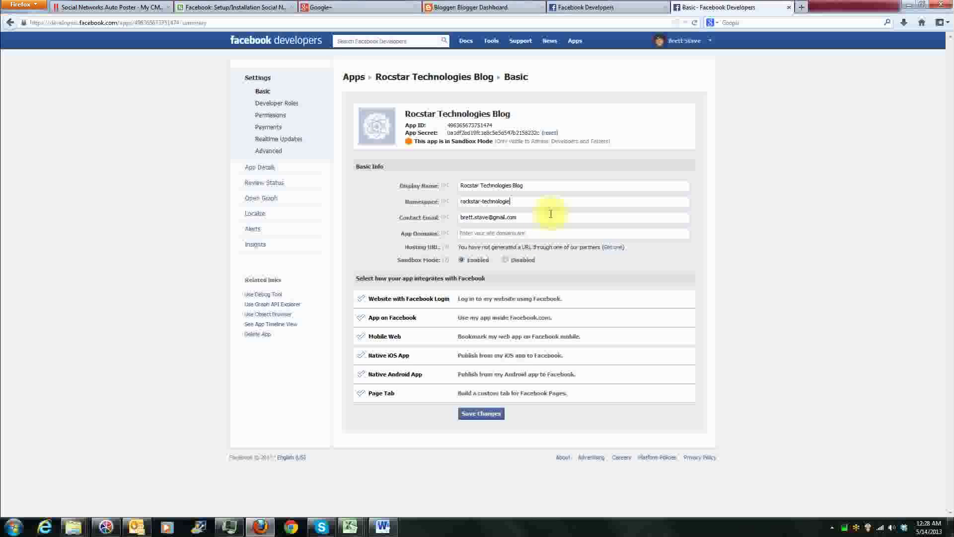
drag(521, 217, 462, 216)
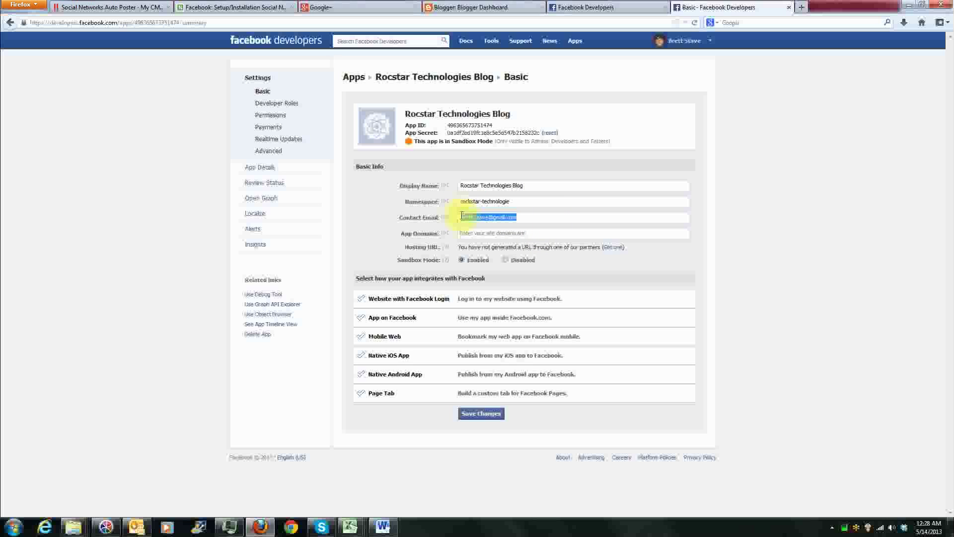
click(519, 217)
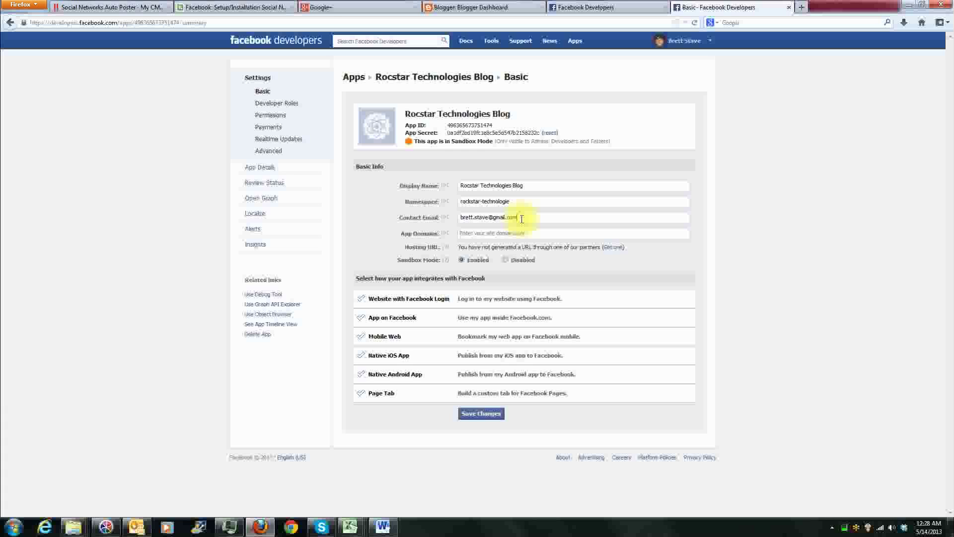
click(521, 219)
click(135, 8)
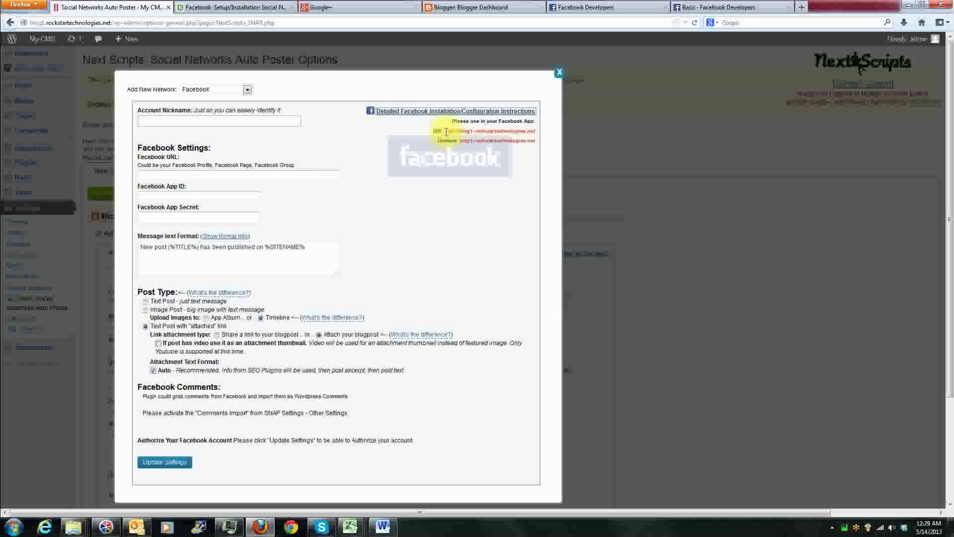
drag(446, 131, 534, 129)
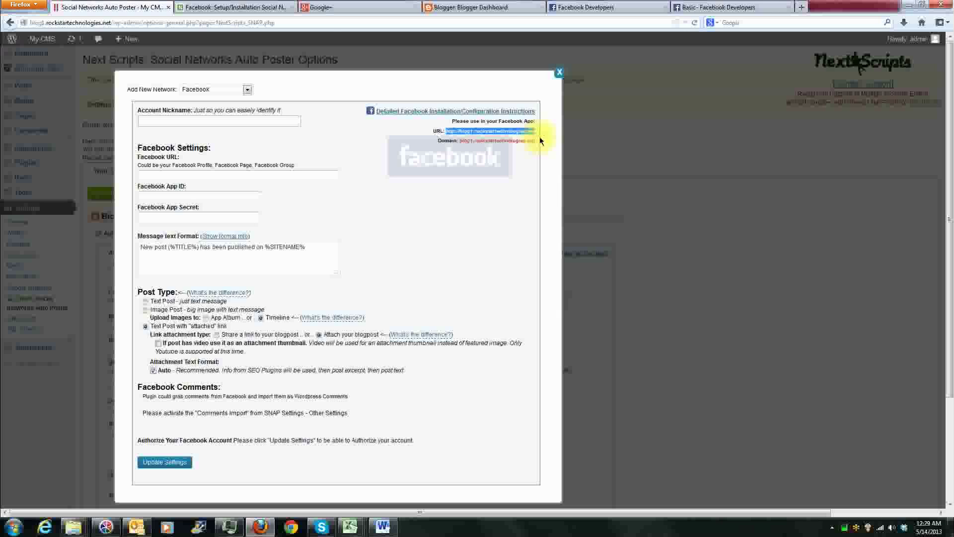
click(566, 164)
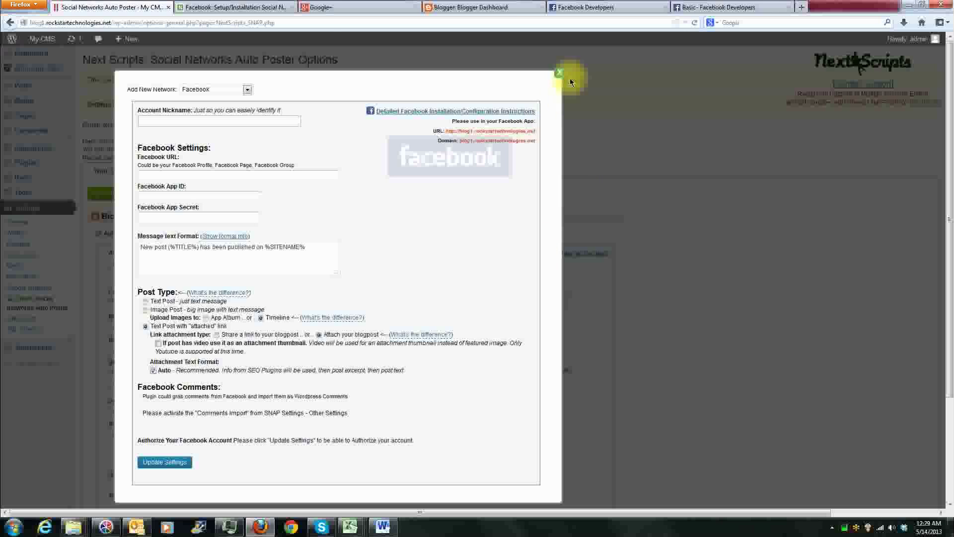
click(710, 7)
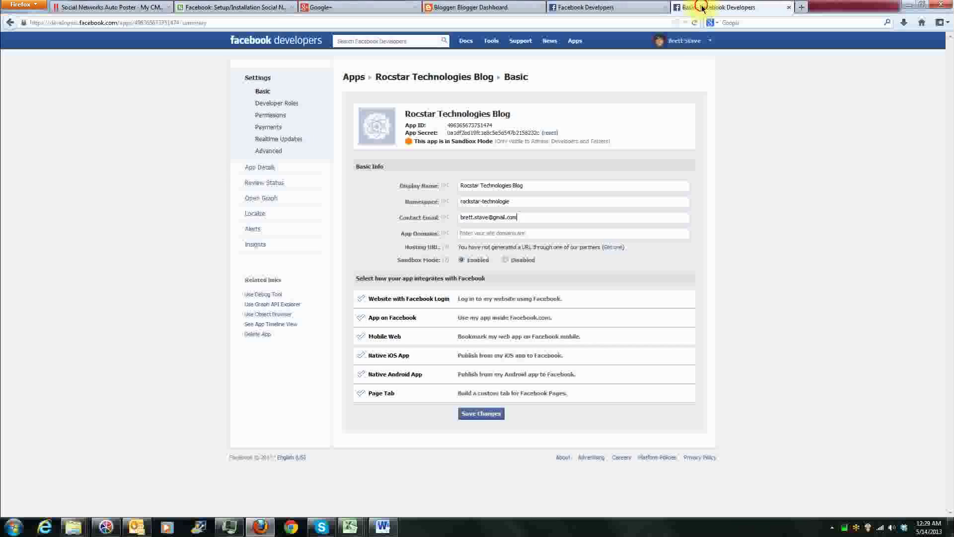
click(498, 232)
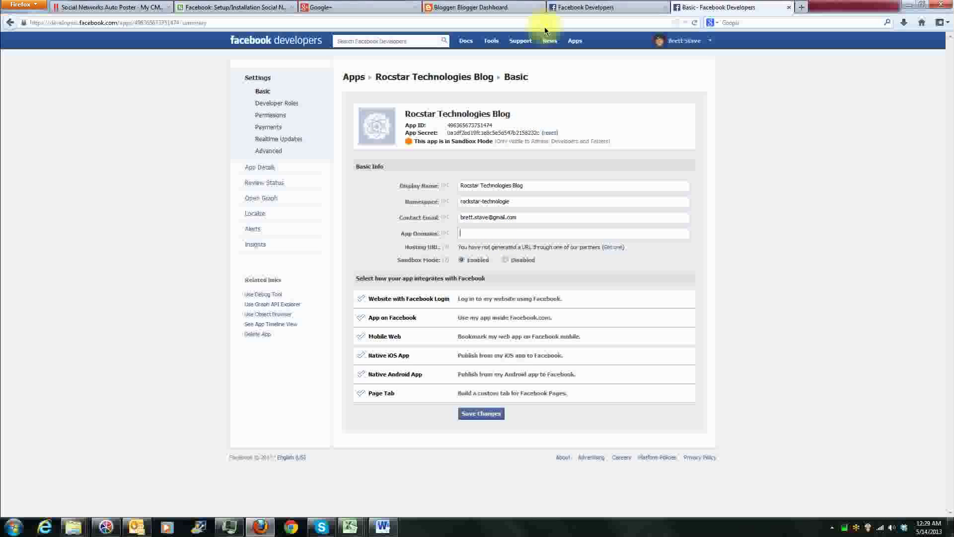
click(95, 7)
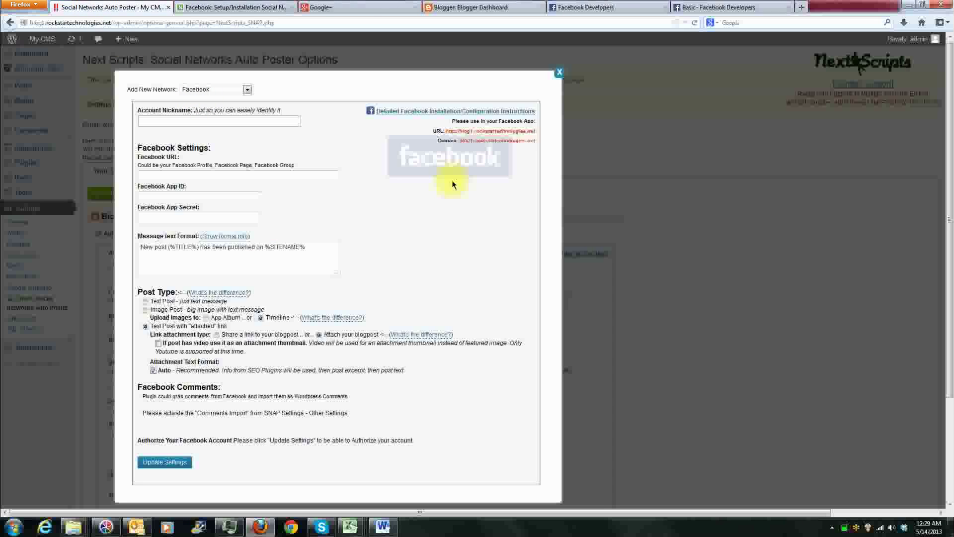
drag(458, 141, 534, 140)
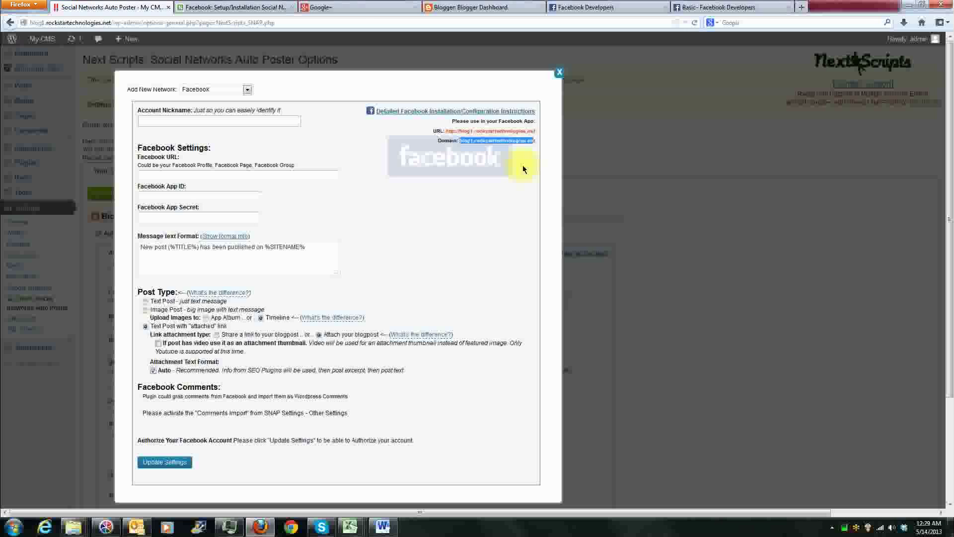
click(725, 7)
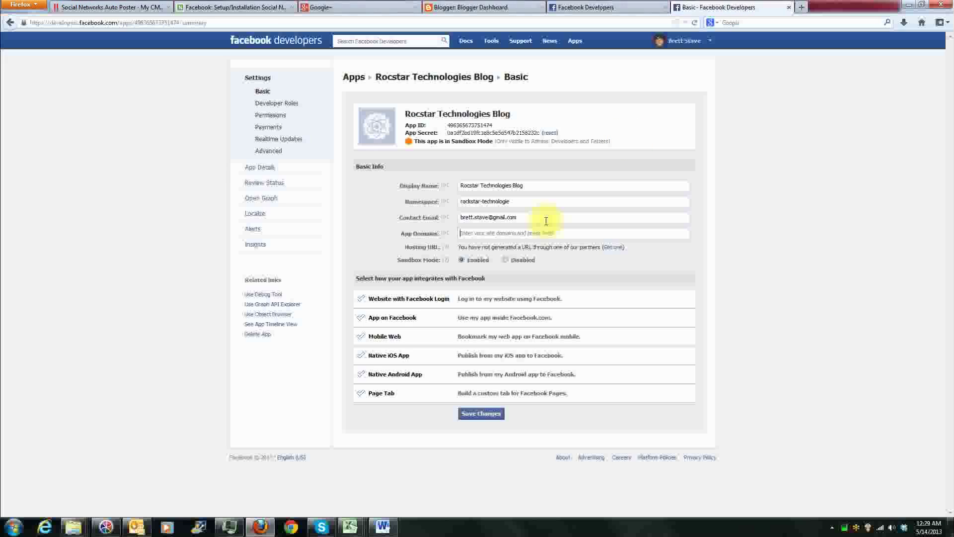
key(ctrl+v)
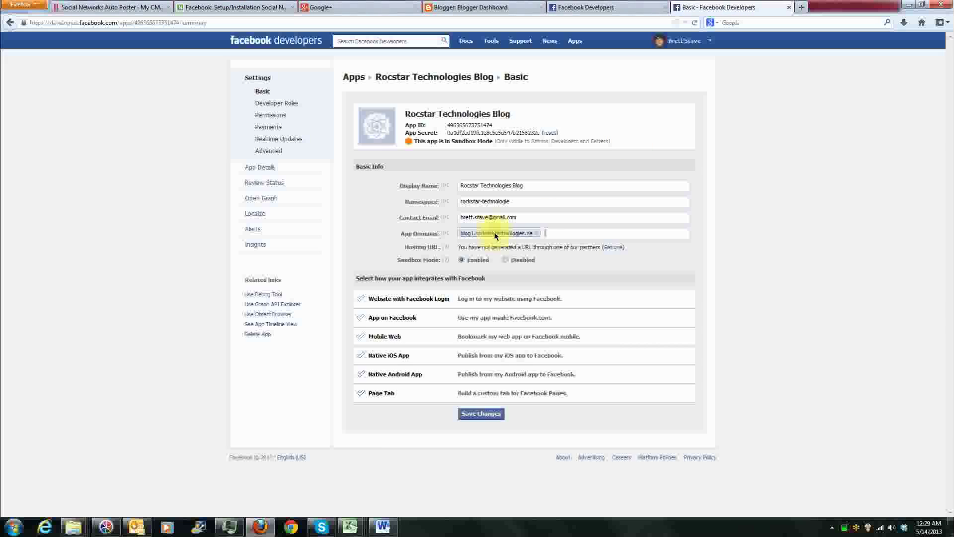
click(537, 233)
Step: Copy the full domain blog1.rockstartechnologies.net from the auto poster's Facebook settings and add it to the app's App Domains
click(99, 6)
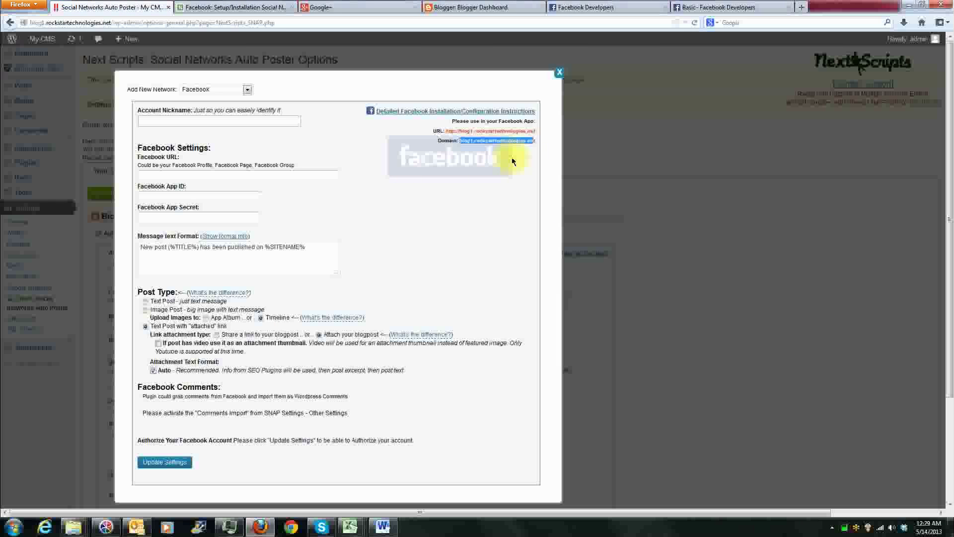
double_click(534, 140)
key(ctrl+c)
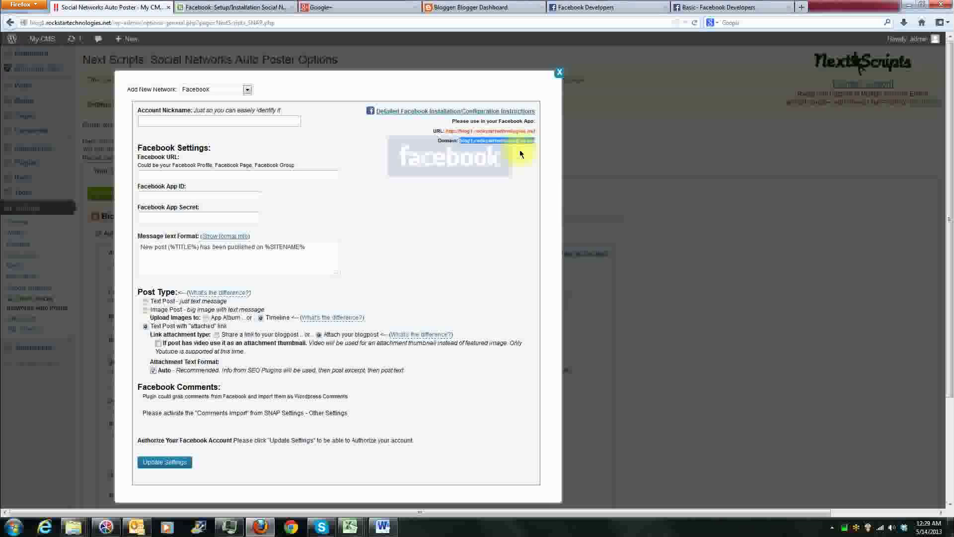
click(740, 7)
click(543, 232)
key(ctrl+v)
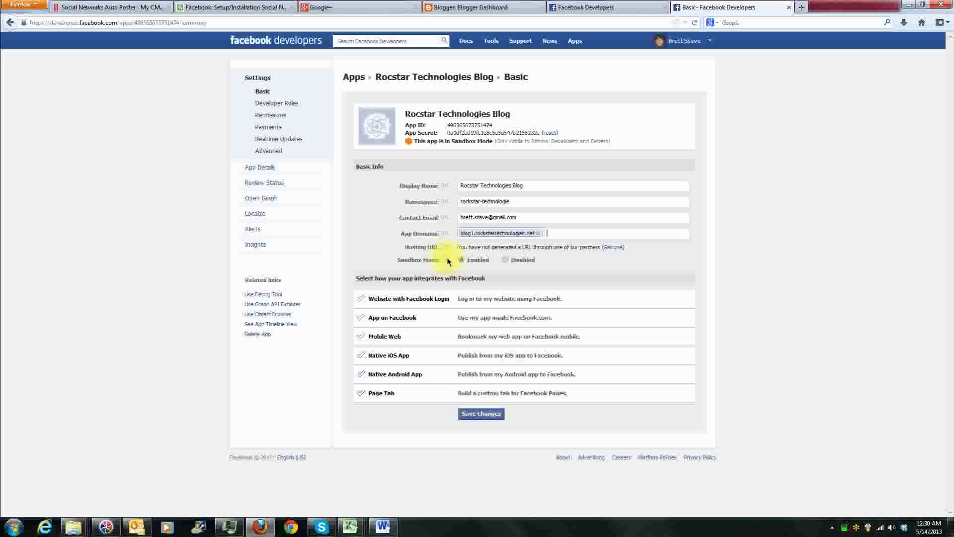
mouse_move(447, 259)
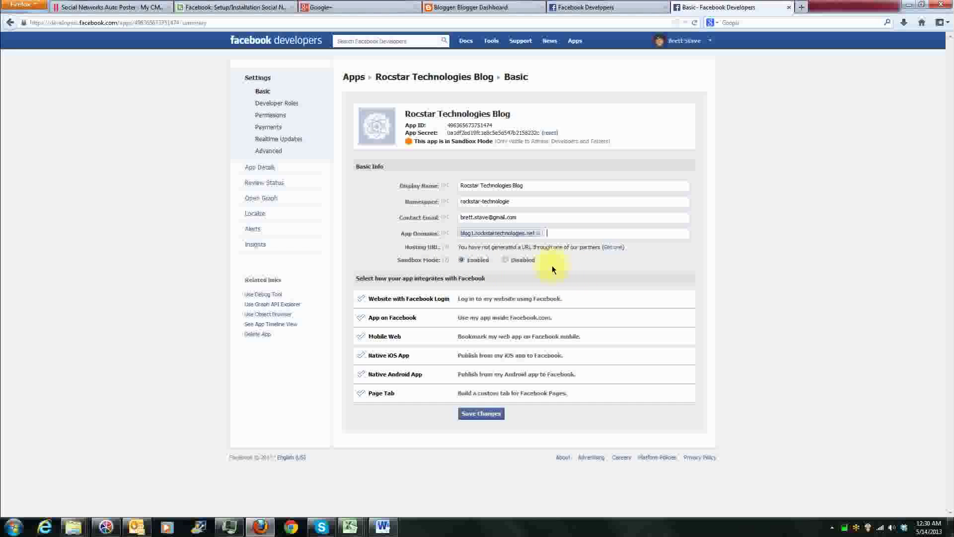
Step: Disable the app's sandbox mode and add the Website with Facebook Login integration
click(506, 259)
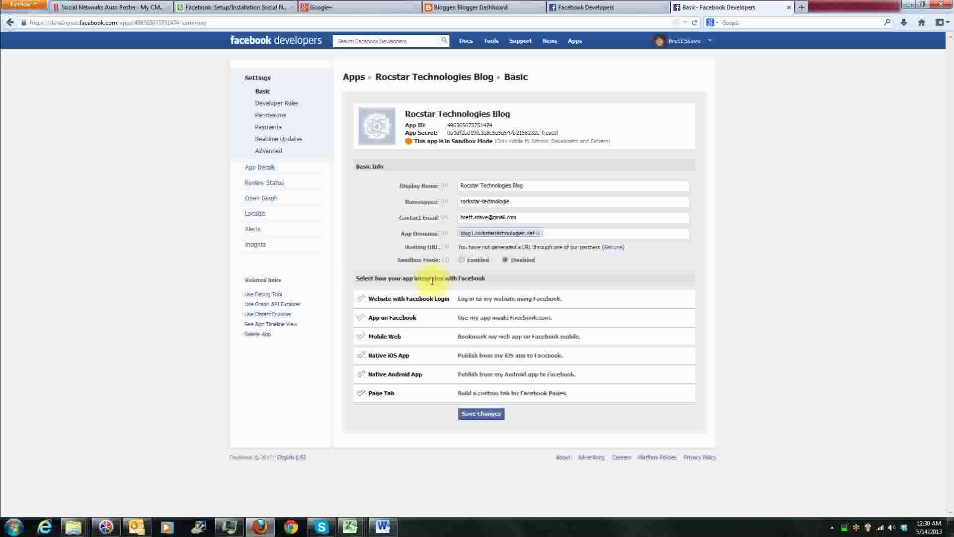
click(363, 301)
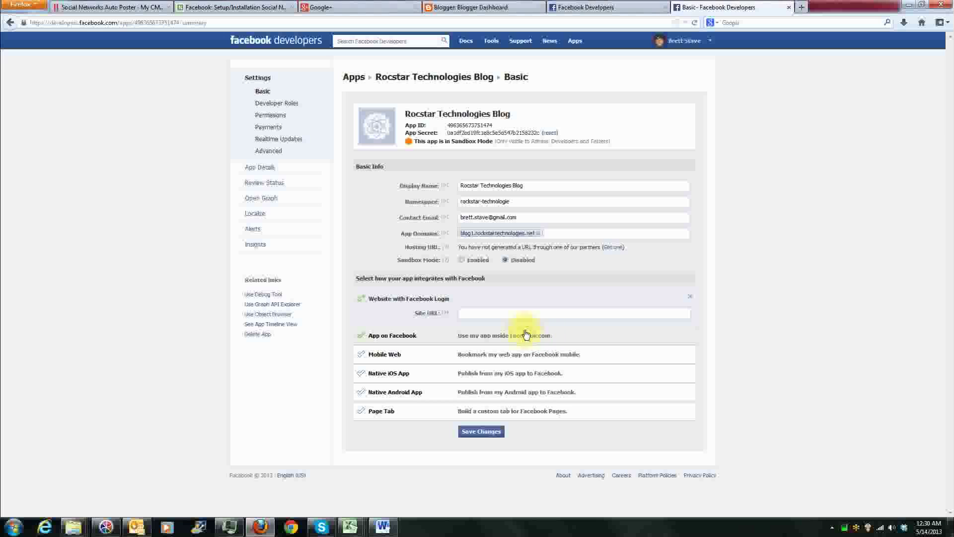
click(132, 6)
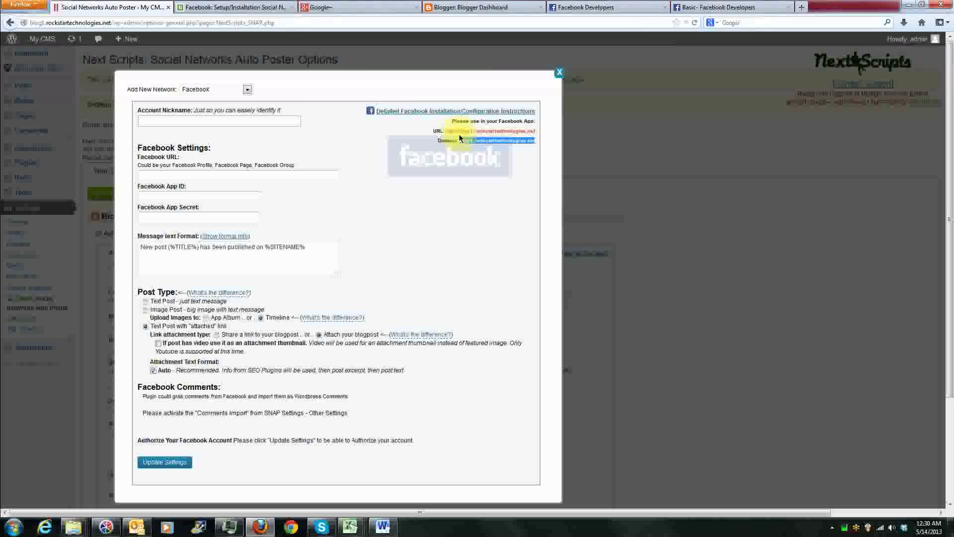
drag(445, 131, 534, 129)
key(ctrl+c)
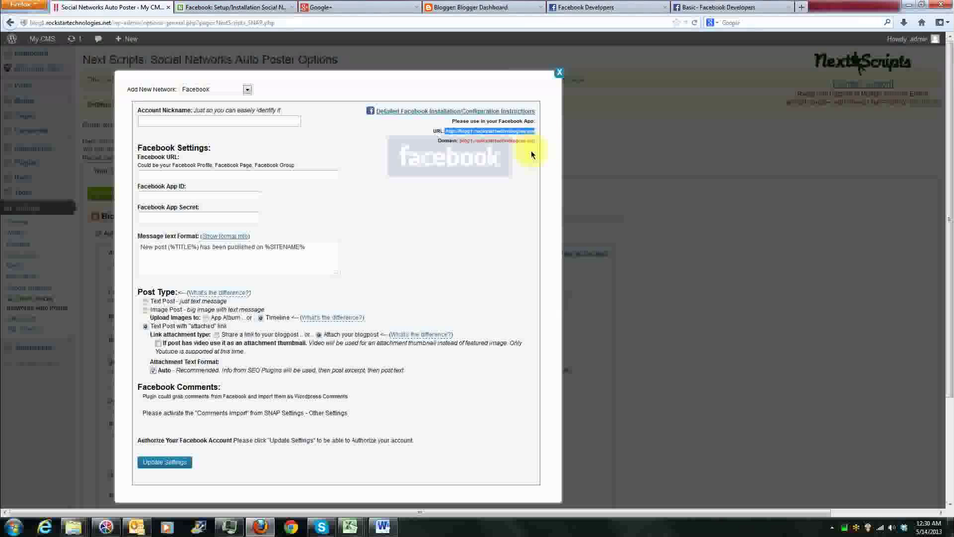
click(701, 8)
key(ctrl+v)
click(497, 312)
key(Home)
key(Delete)
click(564, 308)
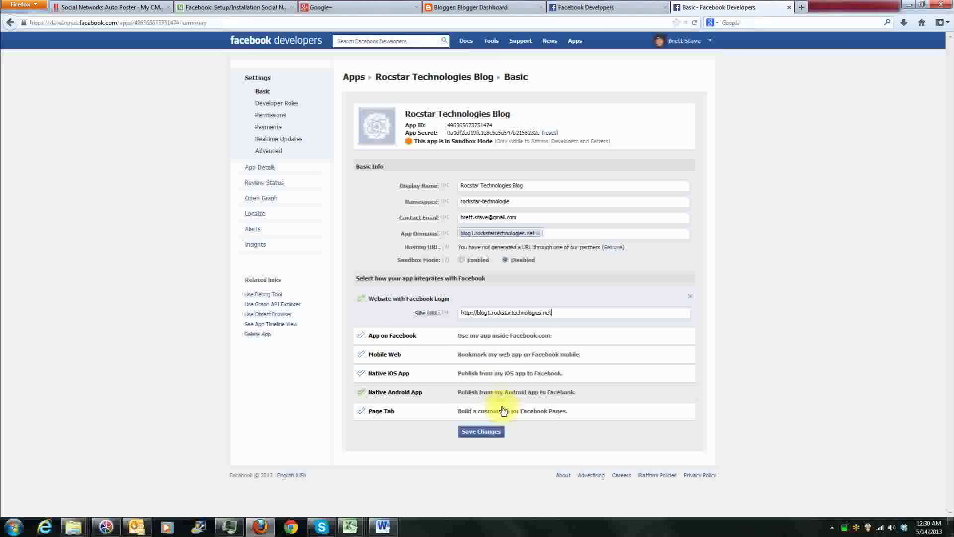
click(480, 431)
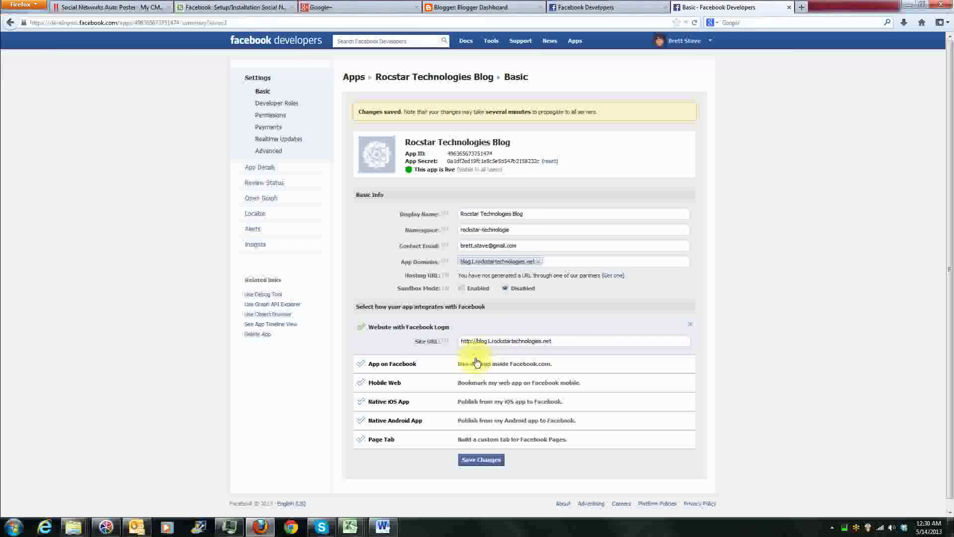
Step: Copy the app's App ID and paste it after App Id in the Facebook section of the Word login information document
drag(447, 154, 490, 154)
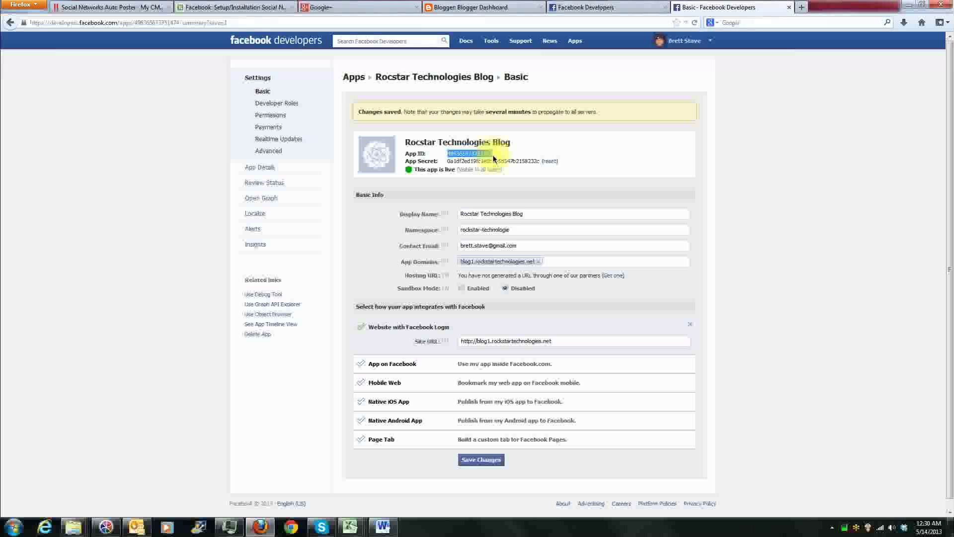
click(383, 526)
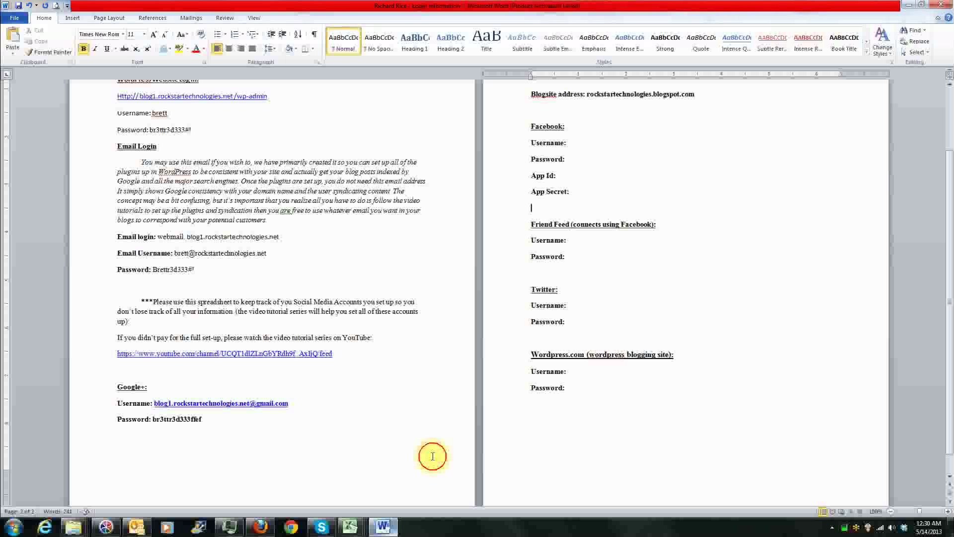
click(584, 172)
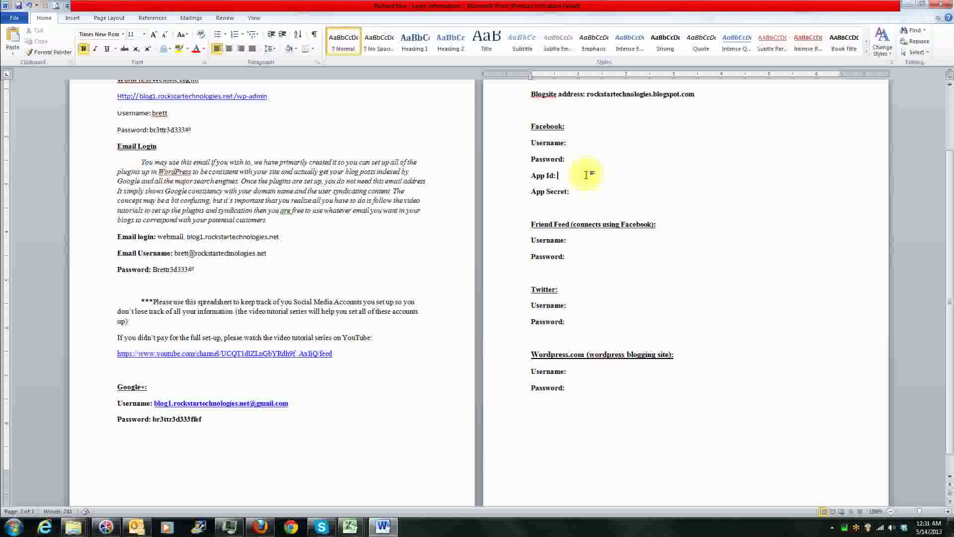
key(ctrl+v)
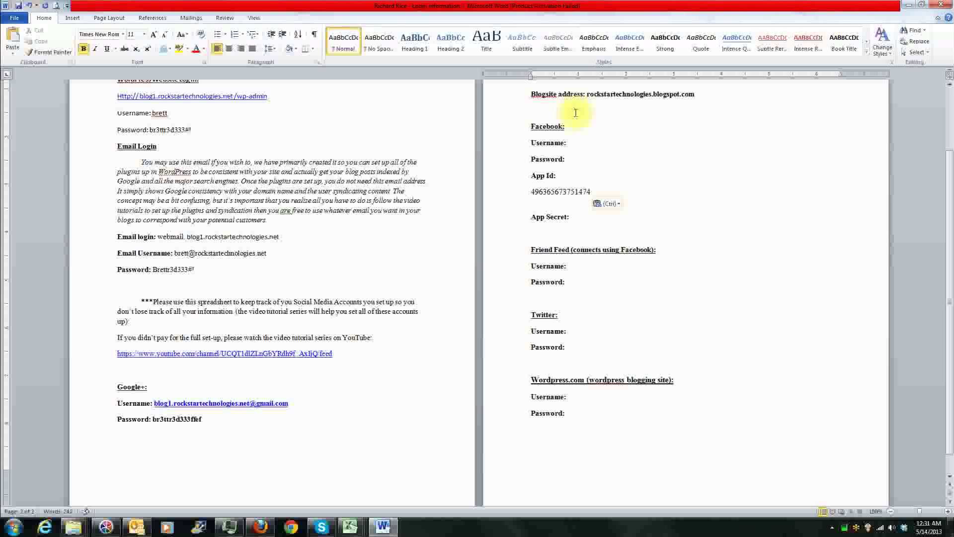
Step: Try to move the pasted app ID up onto the same line as its App Id label
click(535, 192)
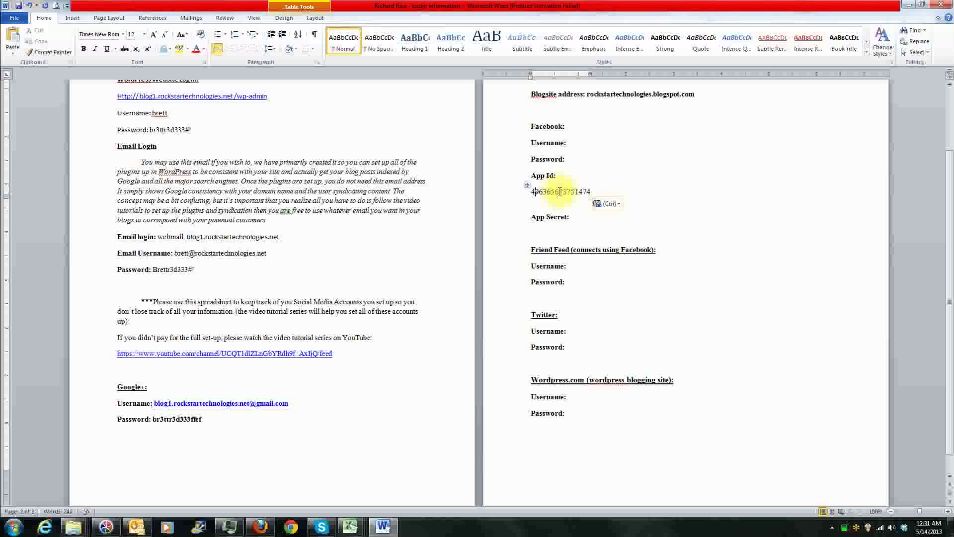
key(End)
drag(531, 191, 532, 191)
click(533, 190)
key(BackSpace)
key(BackSpace)
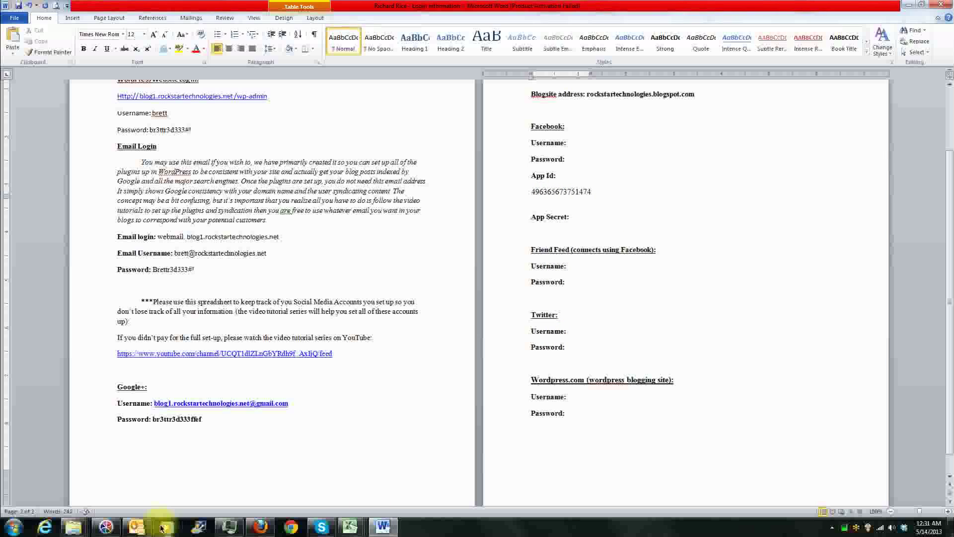
Step: Copy the App Secret from the Facebook app page in Firefox and paste it after App Secret in the Word document, keeping source formatting
click(258, 524)
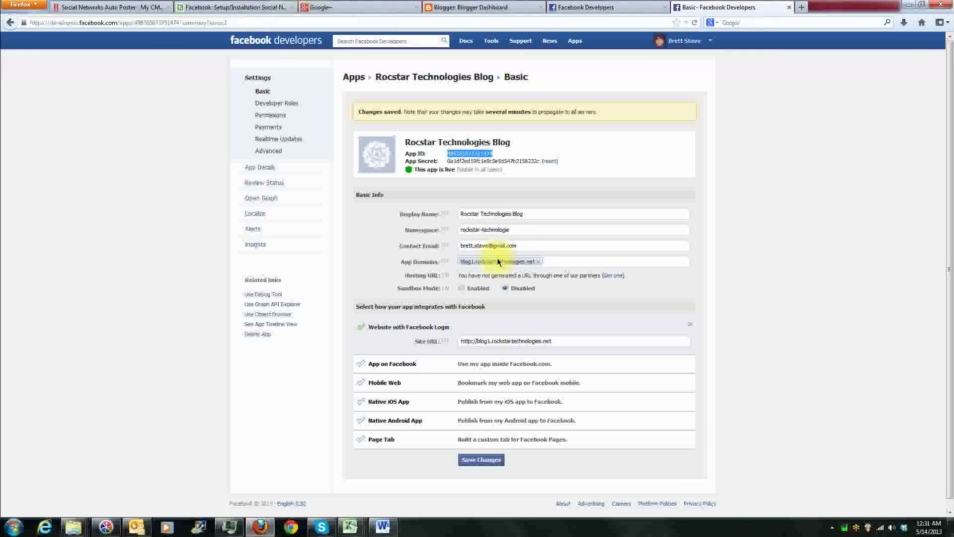
drag(449, 162, 539, 164)
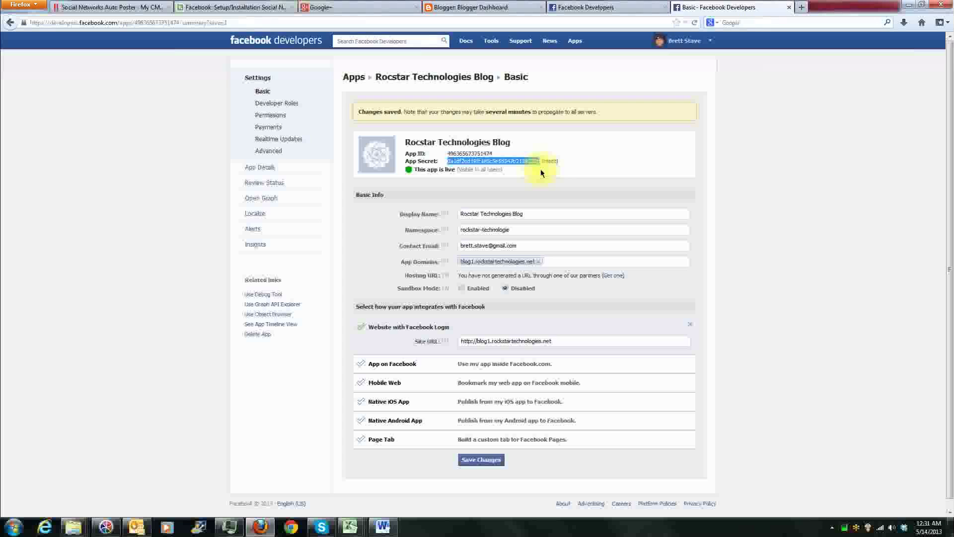
right_click(501, 162)
click(515, 169)
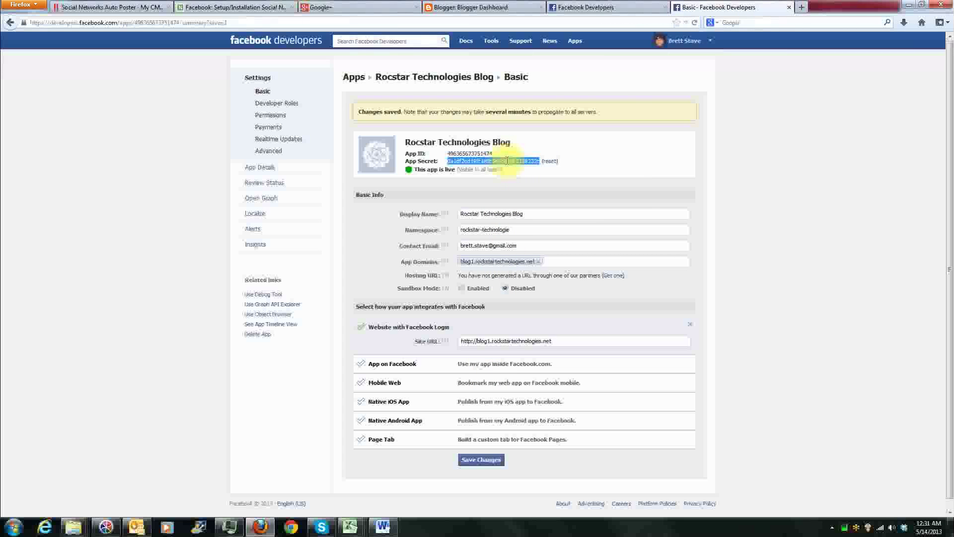
mouse_move(381, 529)
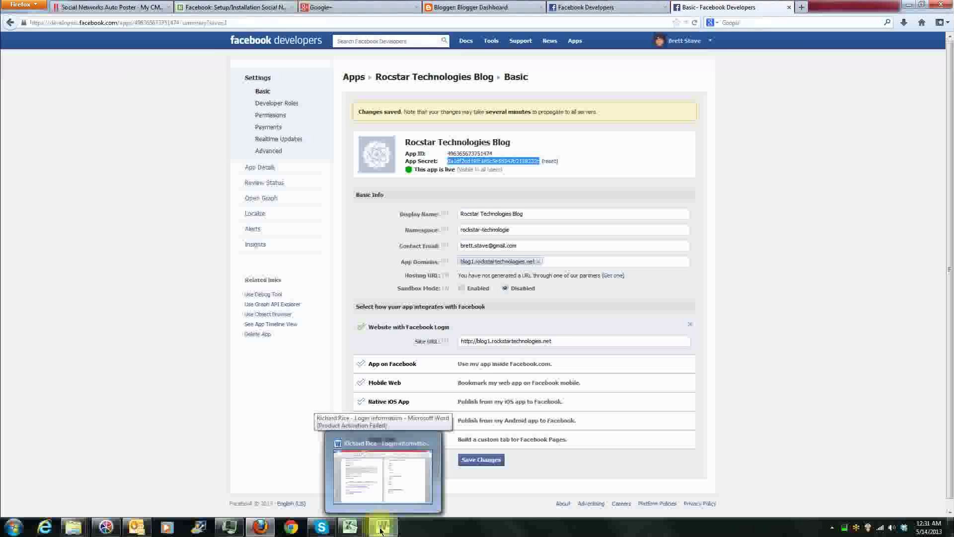
click(381, 529)
click(598, 218)
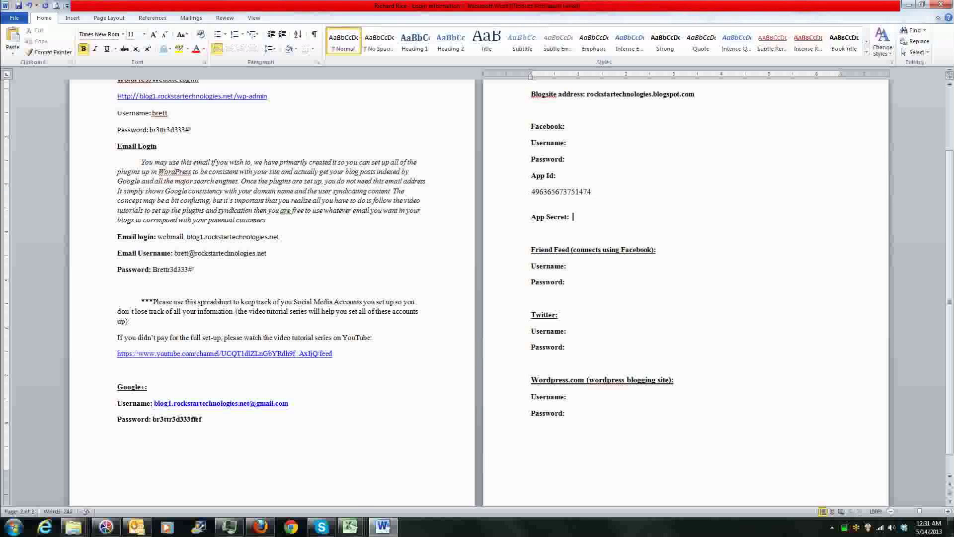
right_click(598, 220)
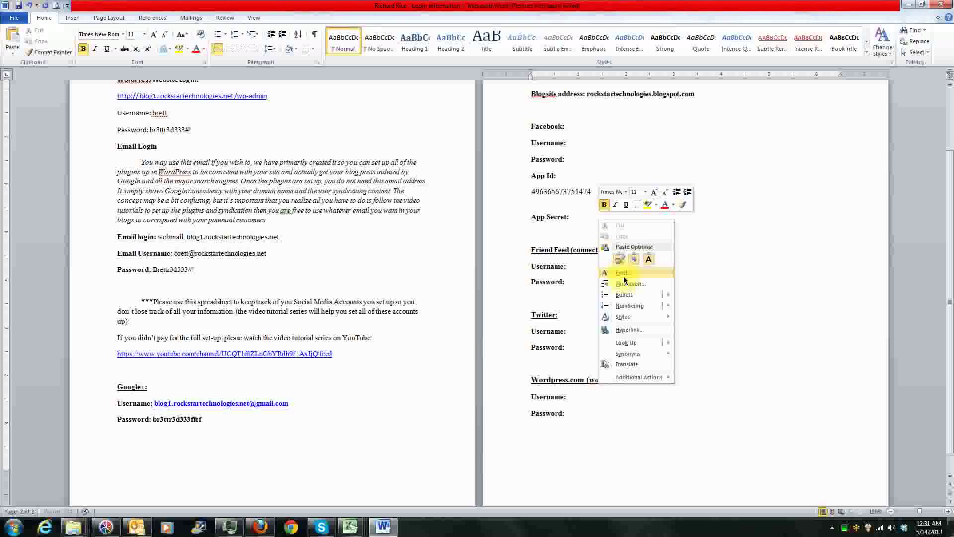
click(619, 258)
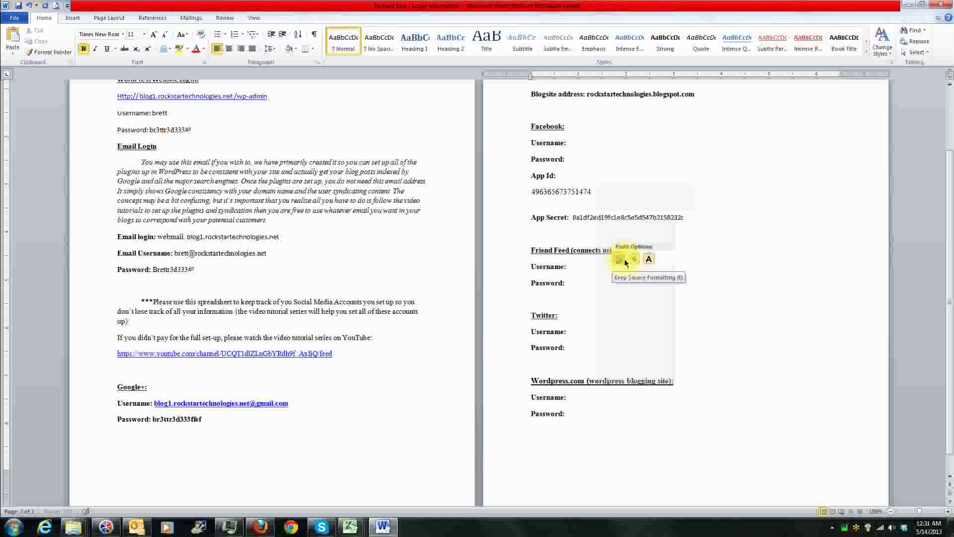
click(626, 259)
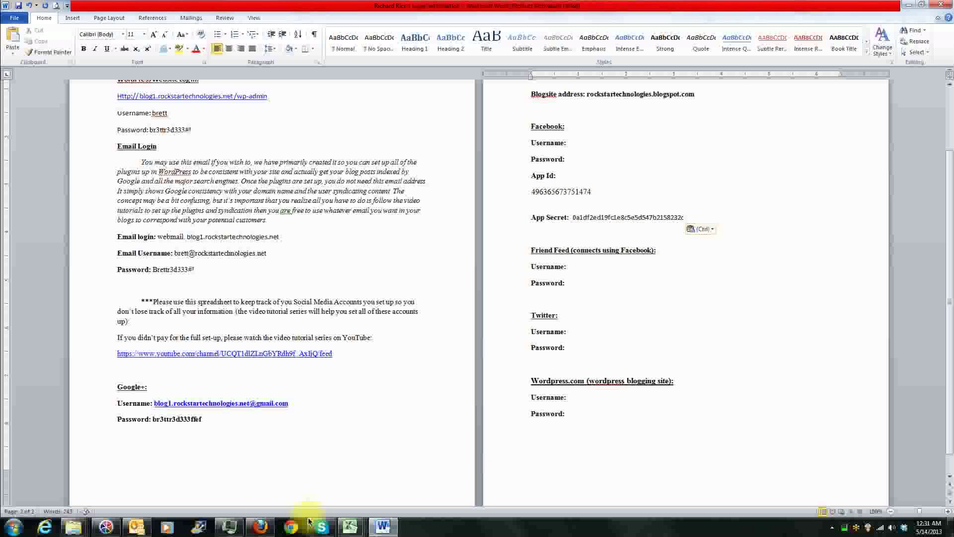
Step: Switch back to Firefox, open the Facebook app's App Details and start creating a new Facebook Page as its App Page
click(261, 526)
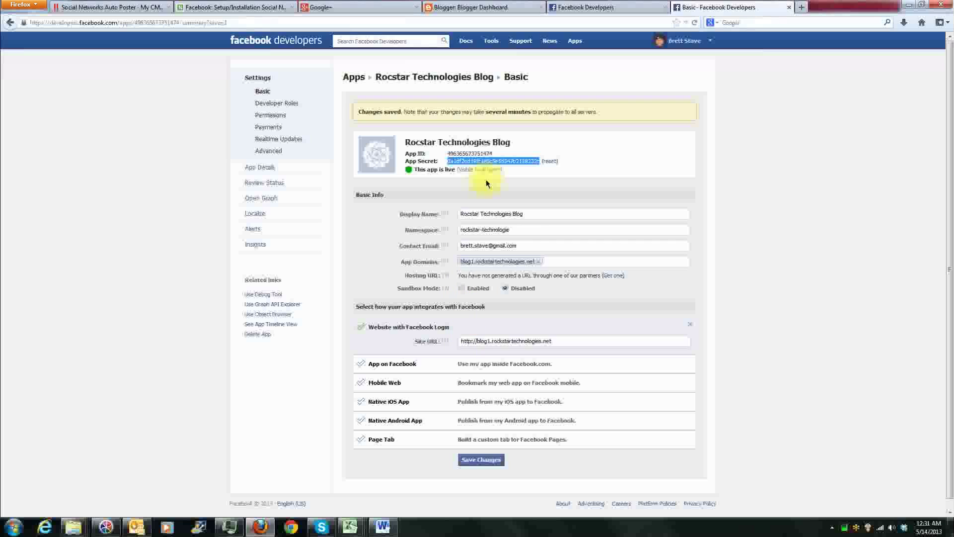
click(572, 259)
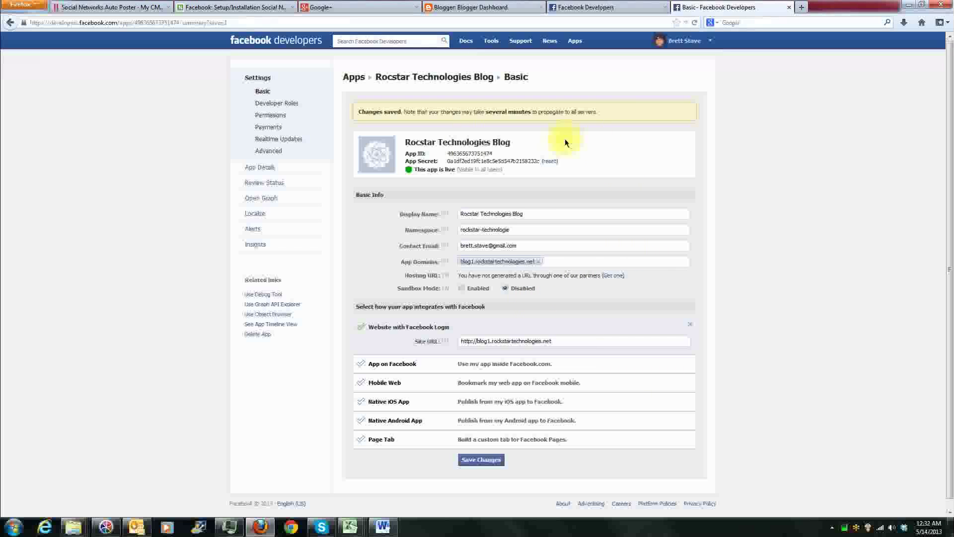
click(267, 170)
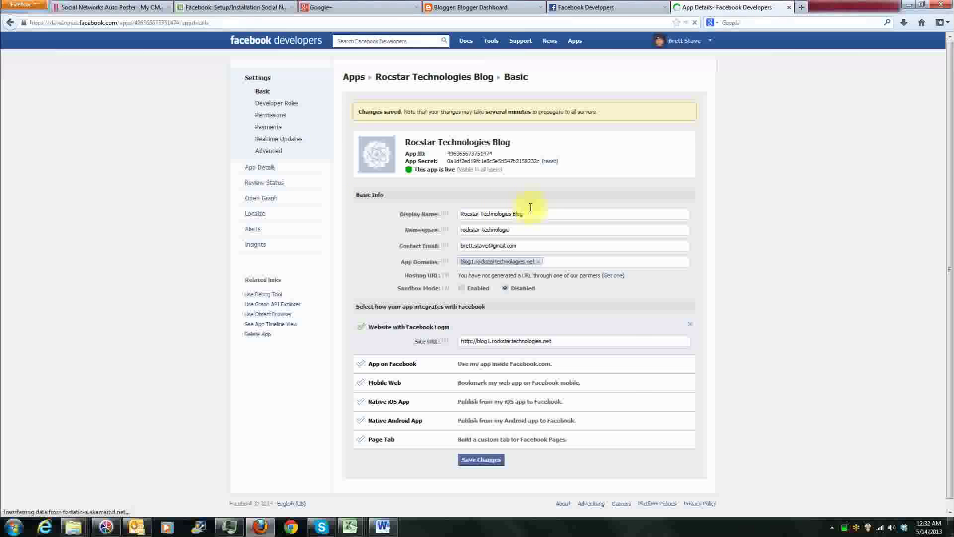
scroll(527, 389, down, 2)
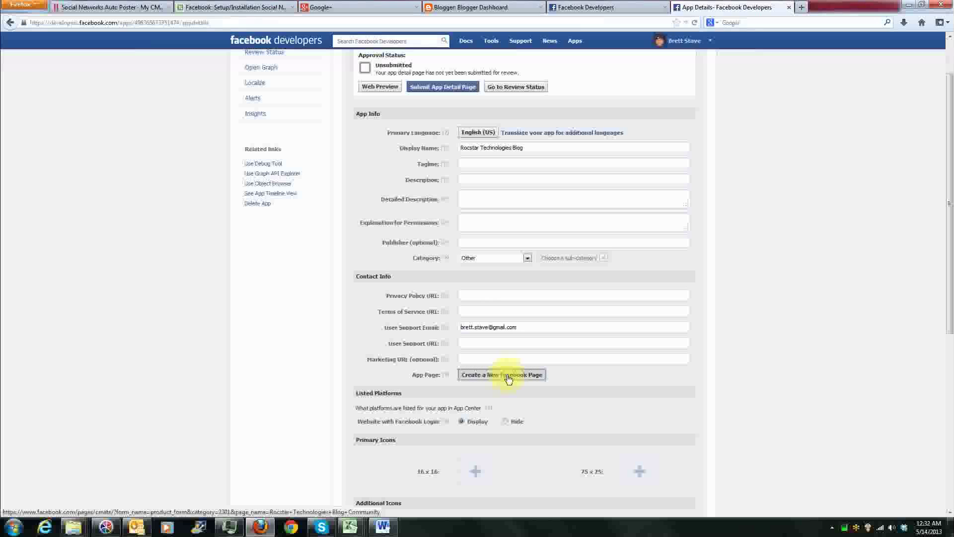
click(508, 379)
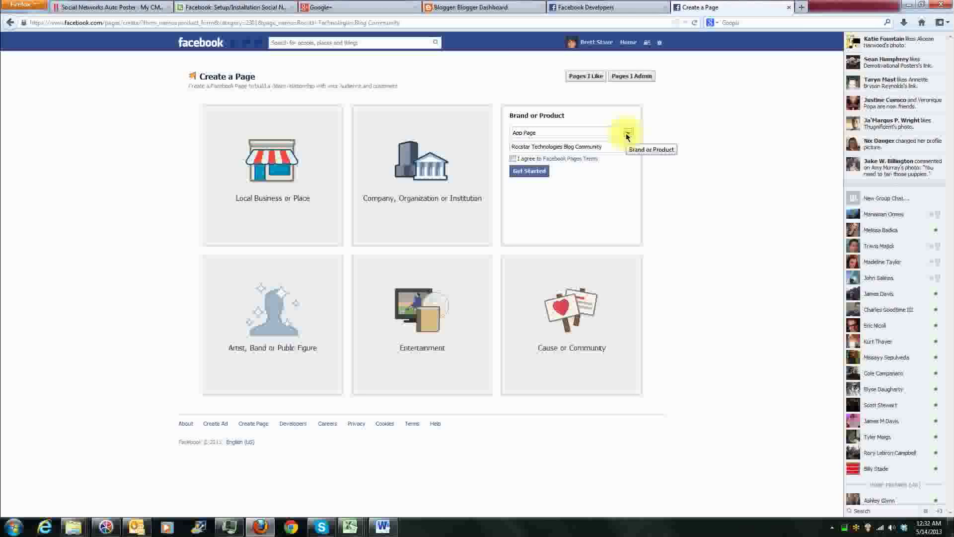
Step: Keep App Page as the category, agree to the Facebook Pages Terms and create the "Rocstar Technologies Blog Community" page
click(627, 133)
click(626, 132)
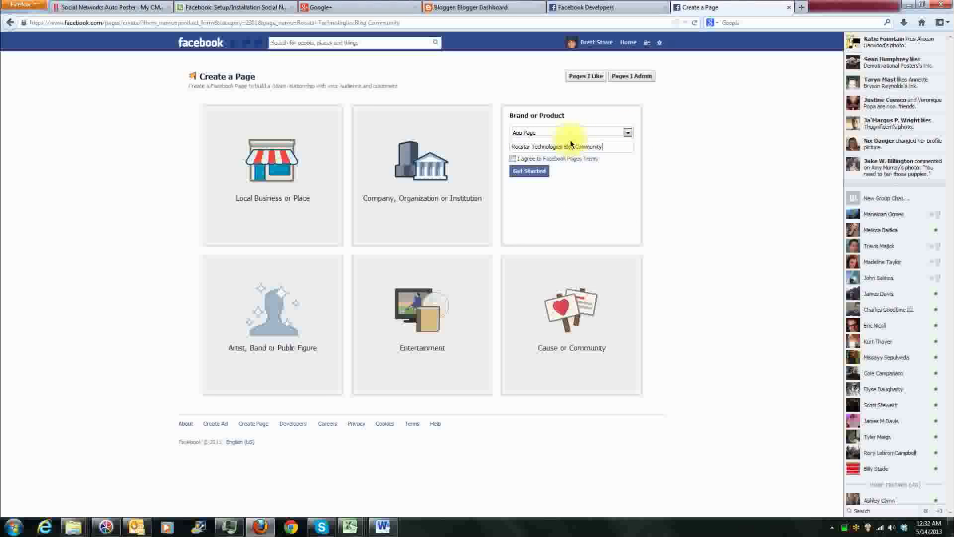
click(512, 158)
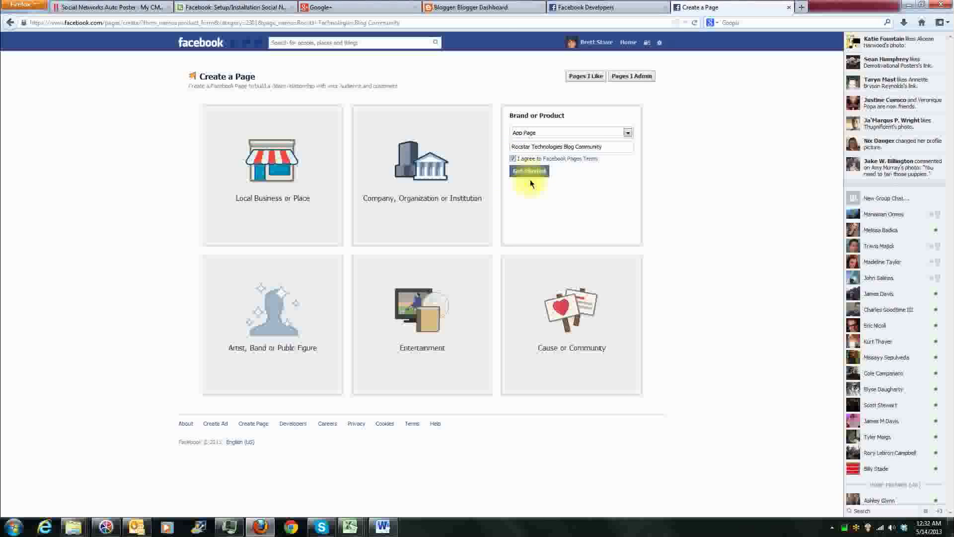
click(529, 174)
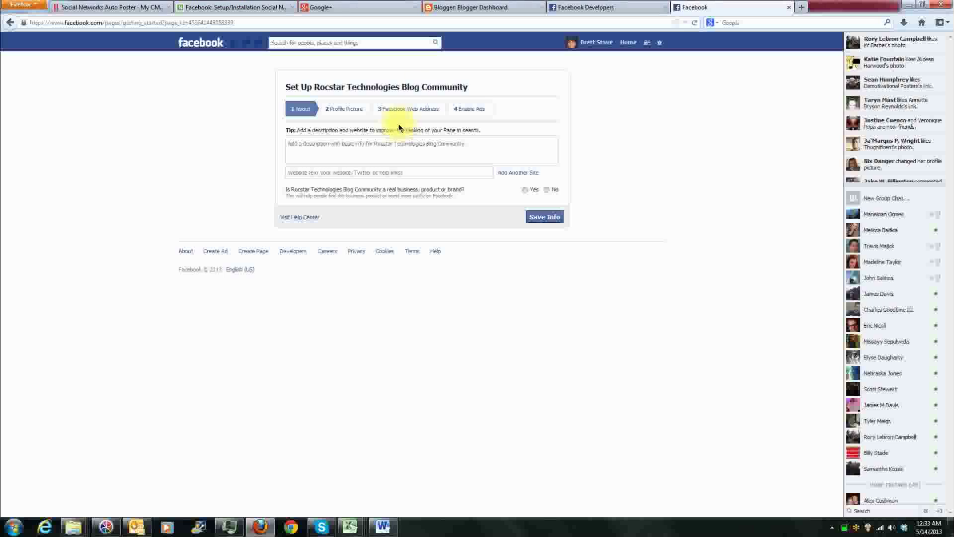
click(385, 151)
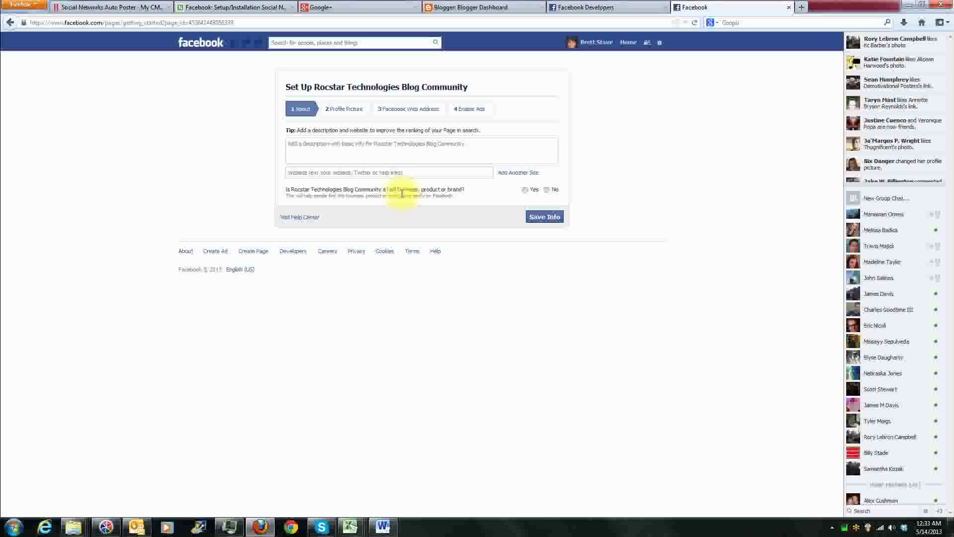
click(393, 175)
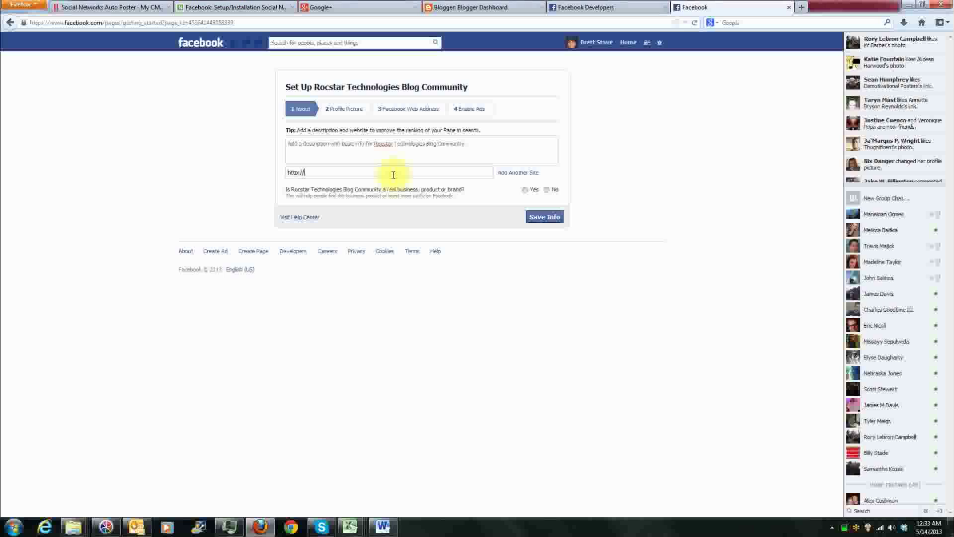
text(ro)
key(BackSpace)
key(BackSpace)
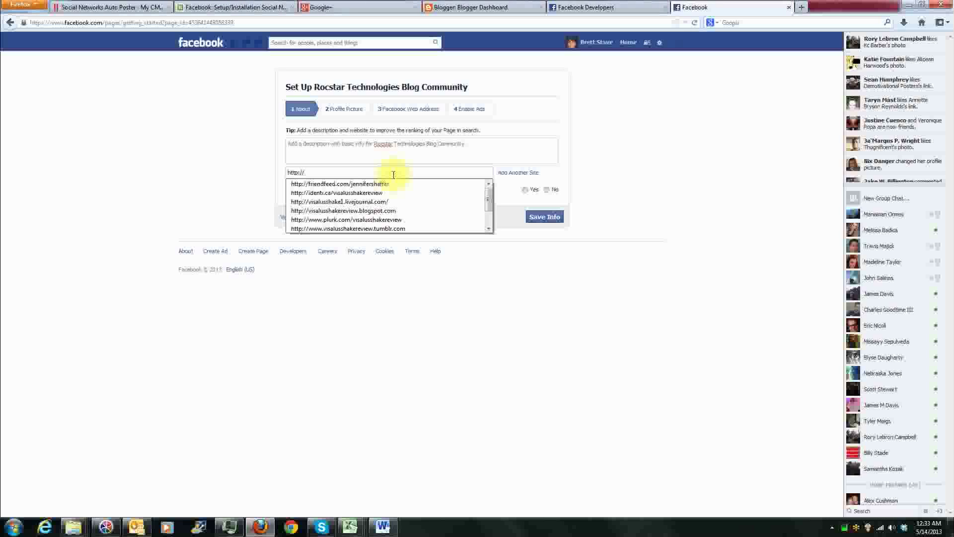
text(blog1)
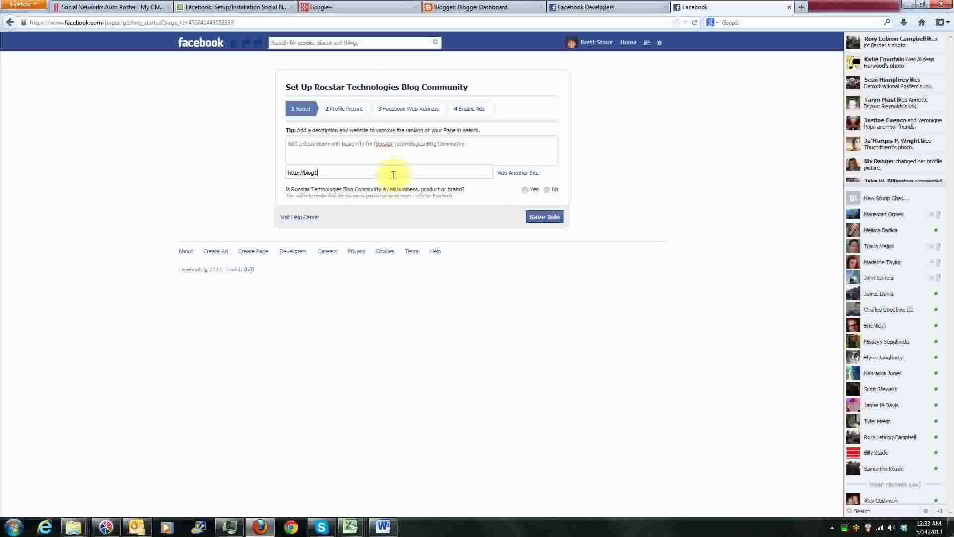
text(.rocstartechnologies.net)
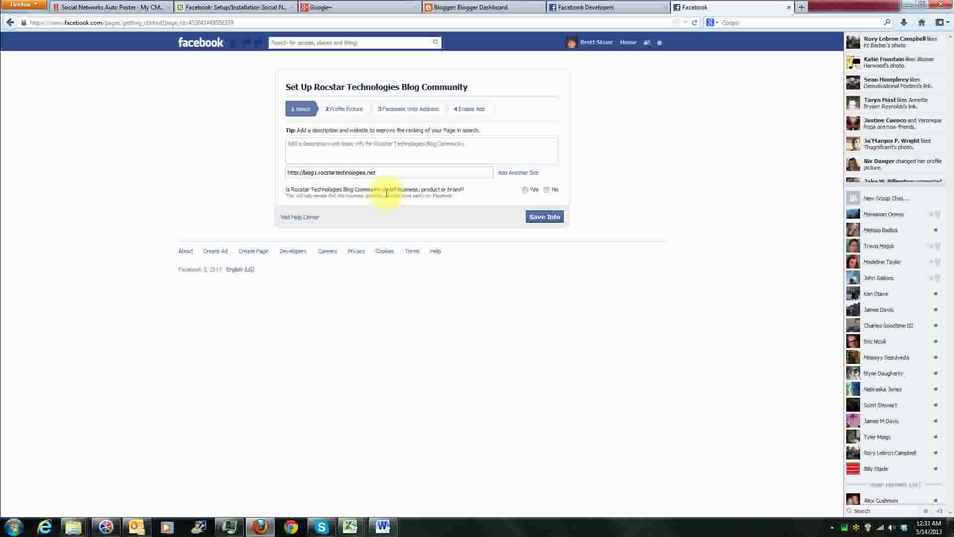
click(525, 189)
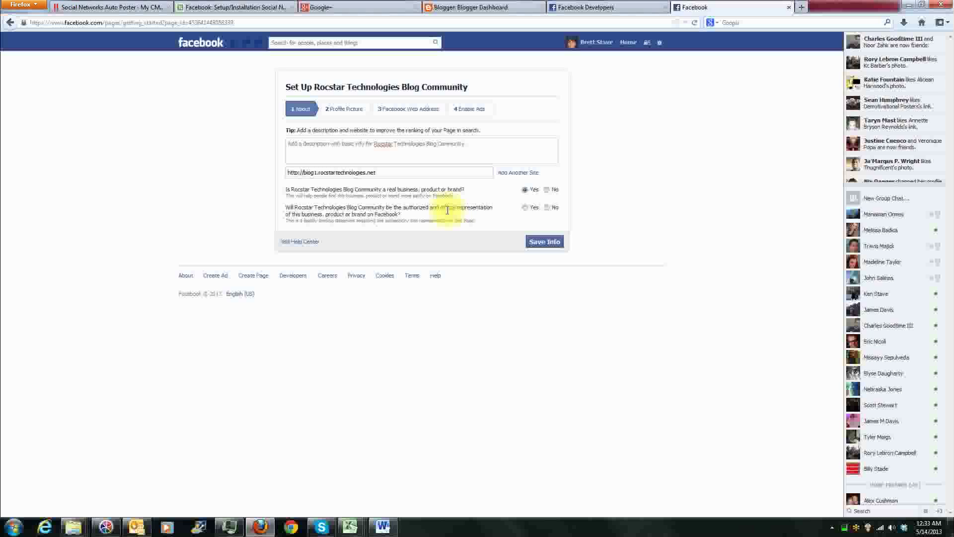
click(524, 208)
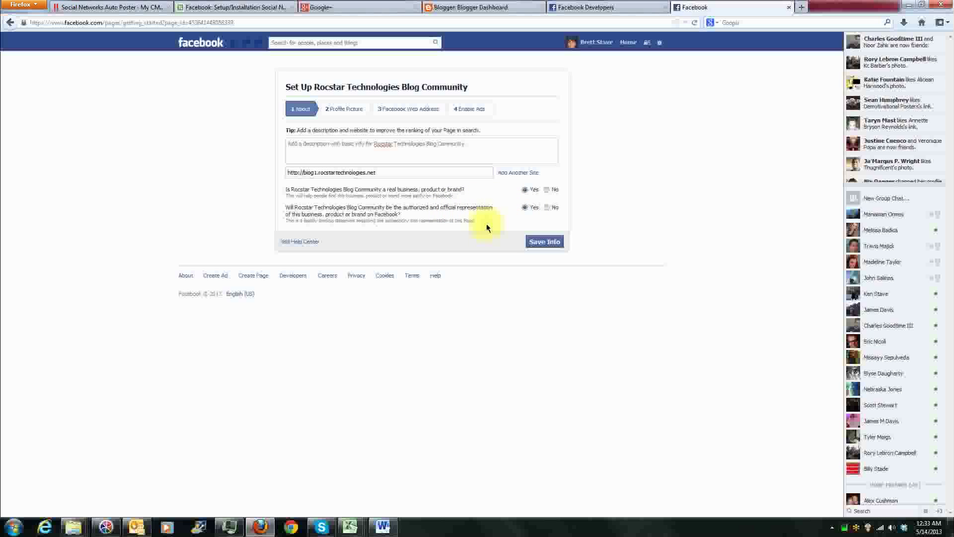
Step: Add "jhdlkfghdfgh" as the page description and save the page's About info
click(537, 242)
click(416, 172)
text(jhdlkfghdfgh)
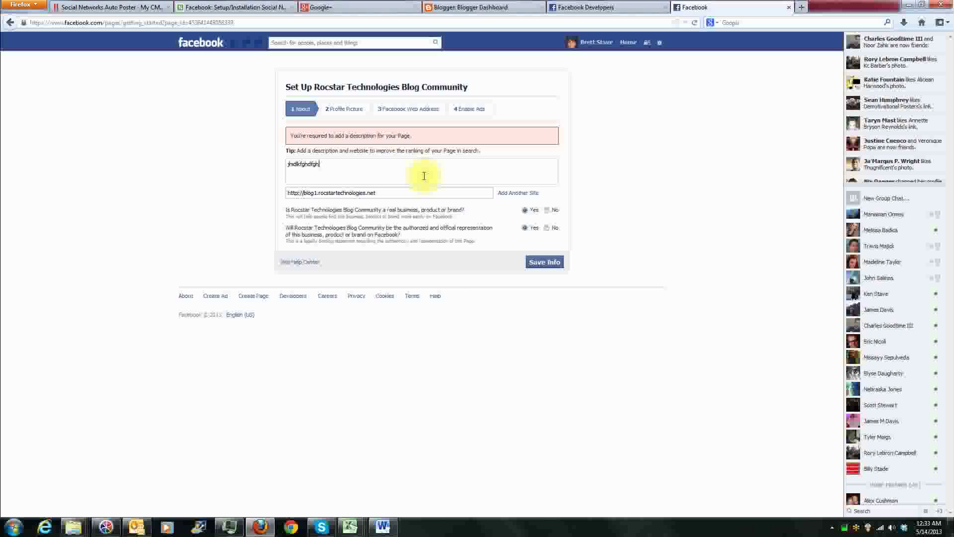
click(540, 263)
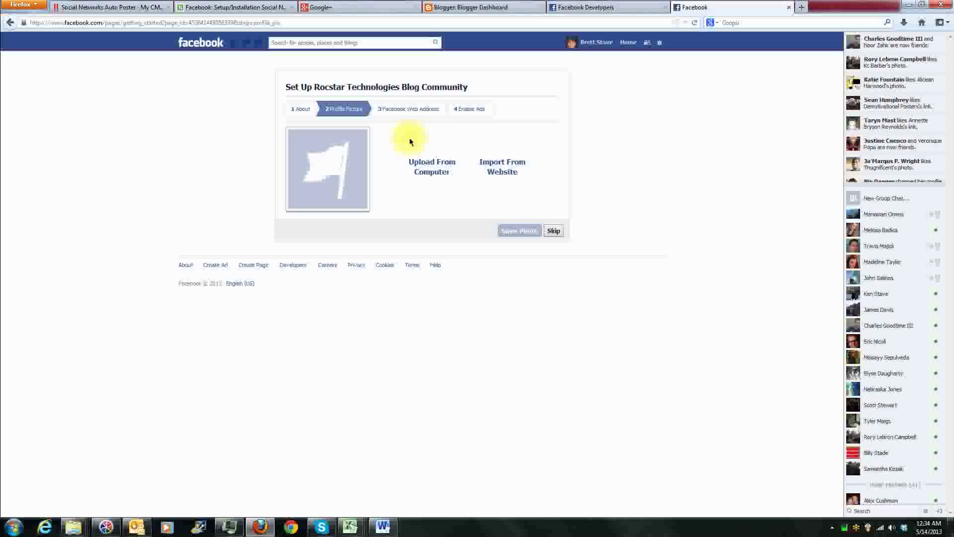
Step: Try to use the portrait photo from the desktop directly as the page's profile picture, and return to the Profile Picture setup
click(922, 4)
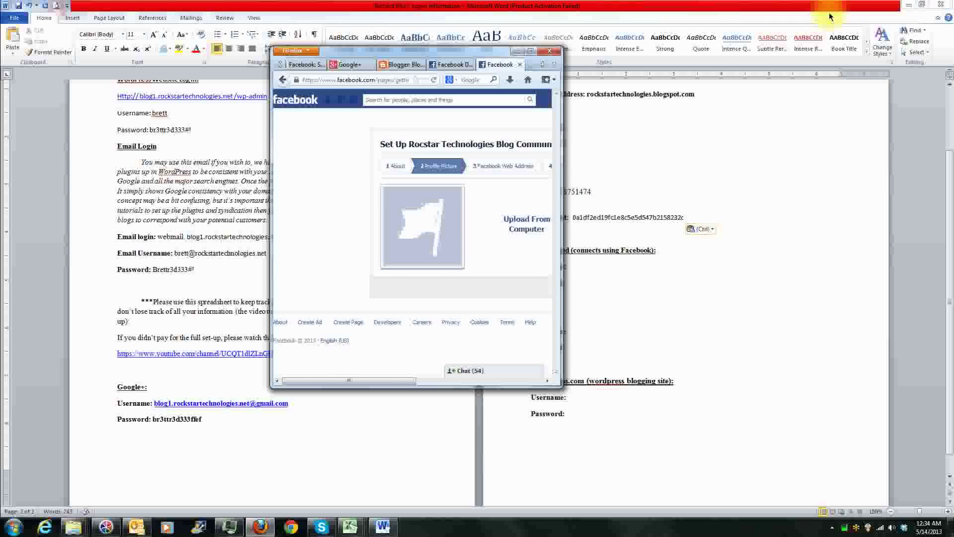
click(922, 5)
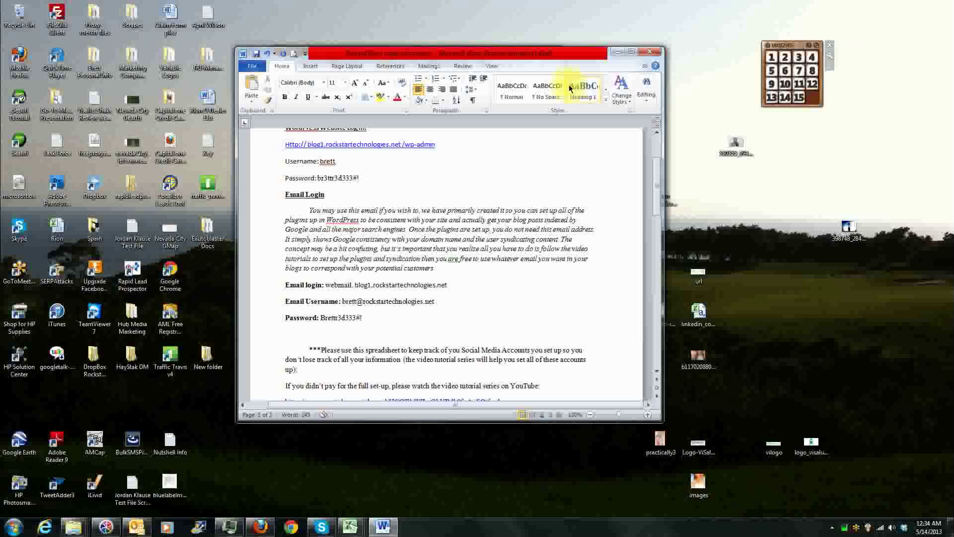
click(618, 51)
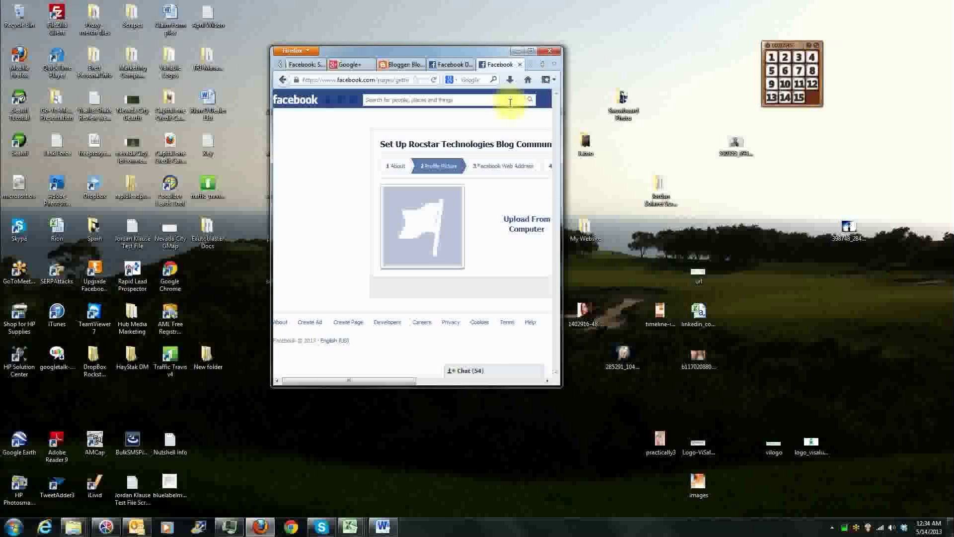
drag(514, 191, 470, 226)
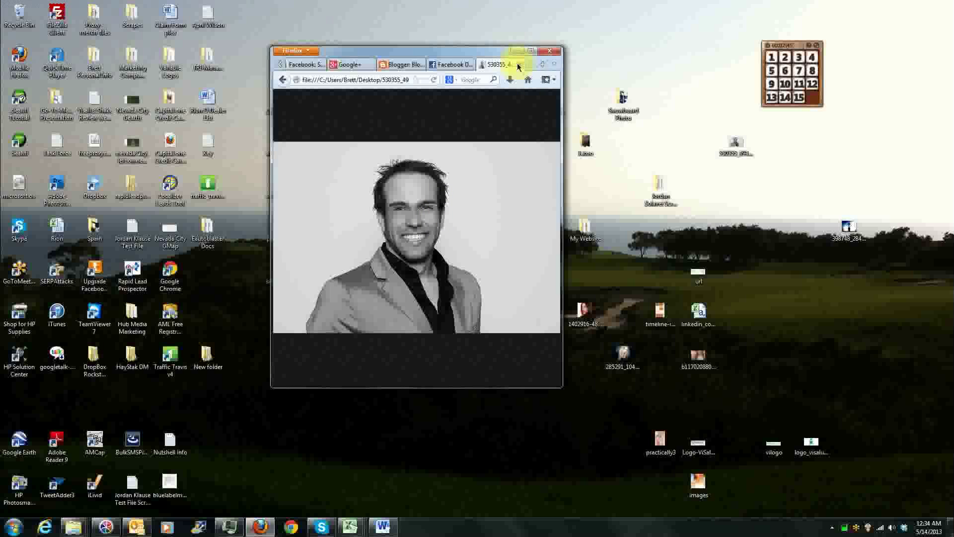
click(531, 50)
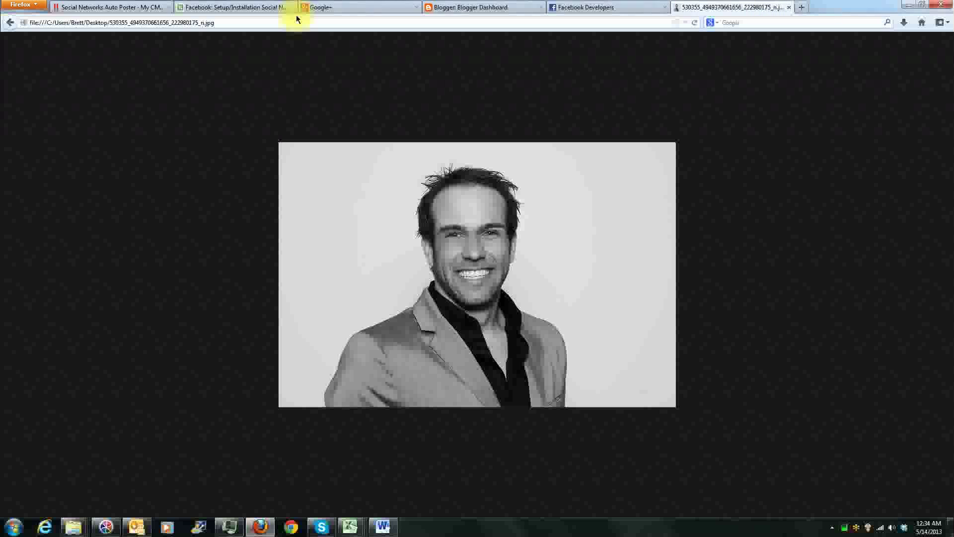
click(10, 23)
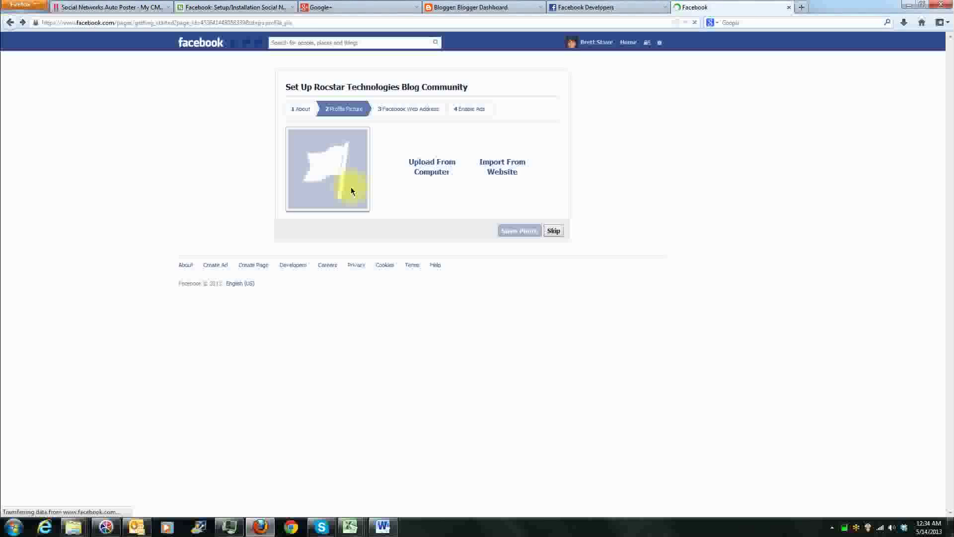
click(430, 167)
click(50, 70)
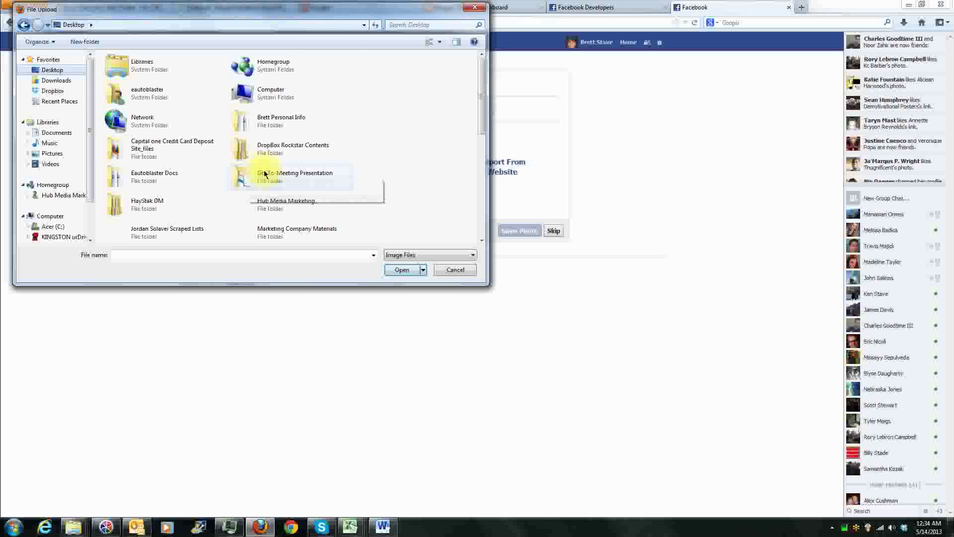
scroll(416, 132, down, 2)
click(418, 133)
scroll(417, 133, down, 3)
scroll(417, 137, down, 3)
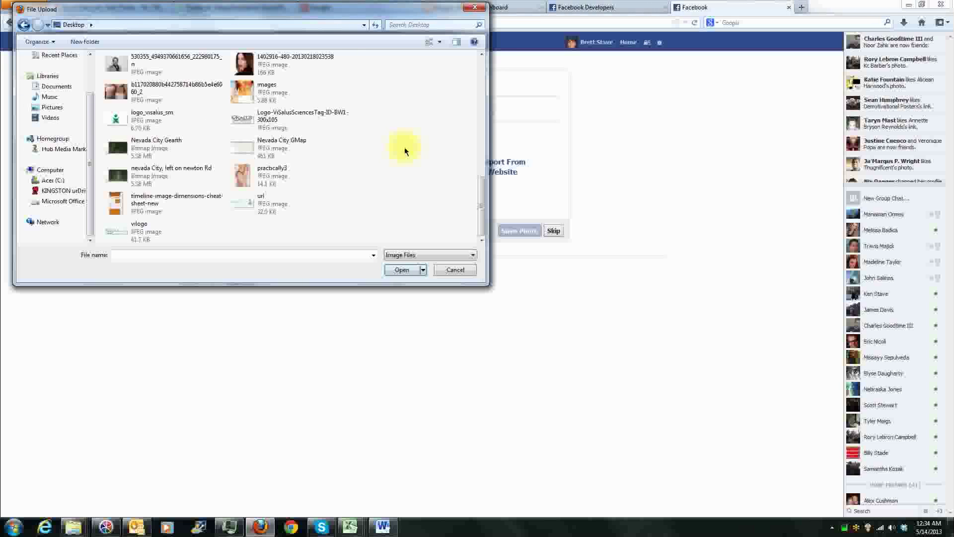
scroll(402, 147, up, 1)
double_click(118, 146)
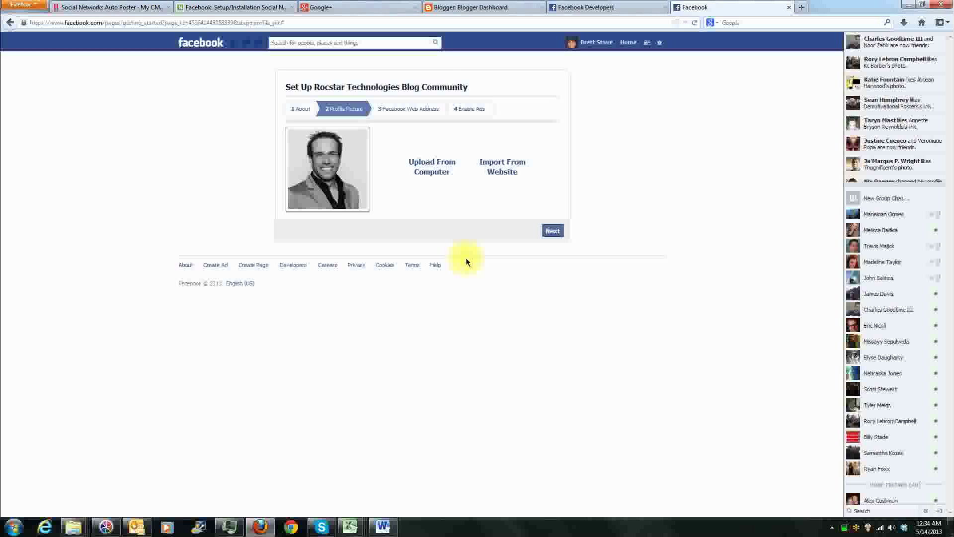
click(550, 231)
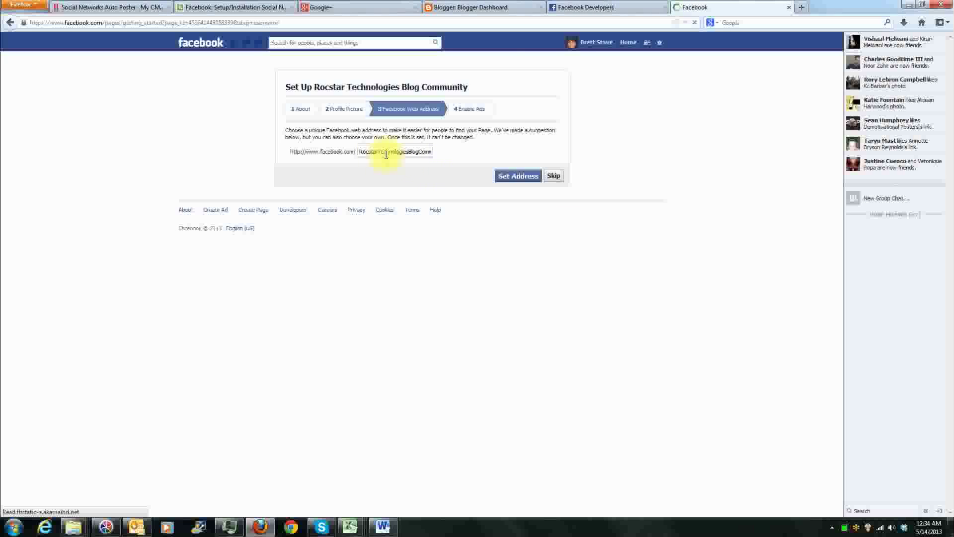
Step: Accept the suggested web address RocstarTechnologiesBlogCommunity for the page and skip enabling ads
drag(360, 153, 473, 156)
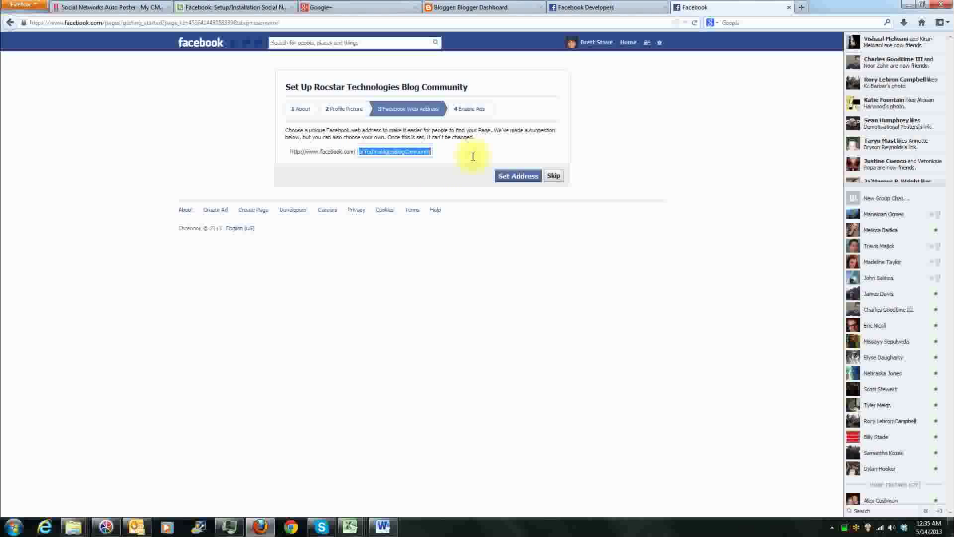
click(430, 151)
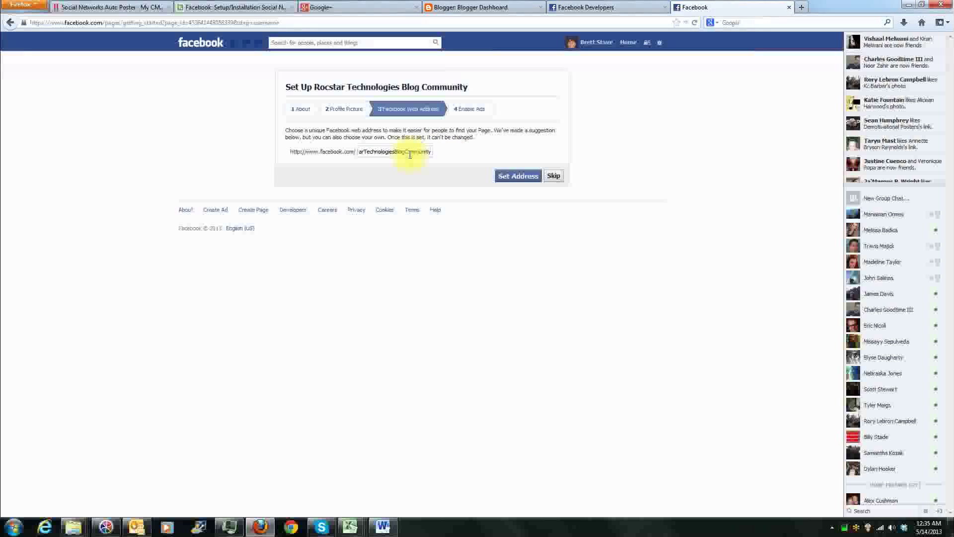
click(520, 181)
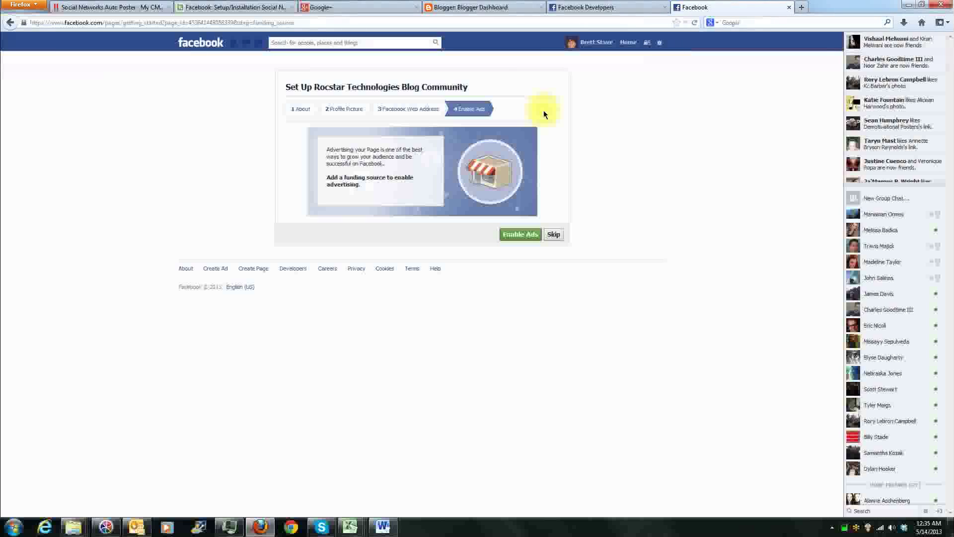
click(555, 239)
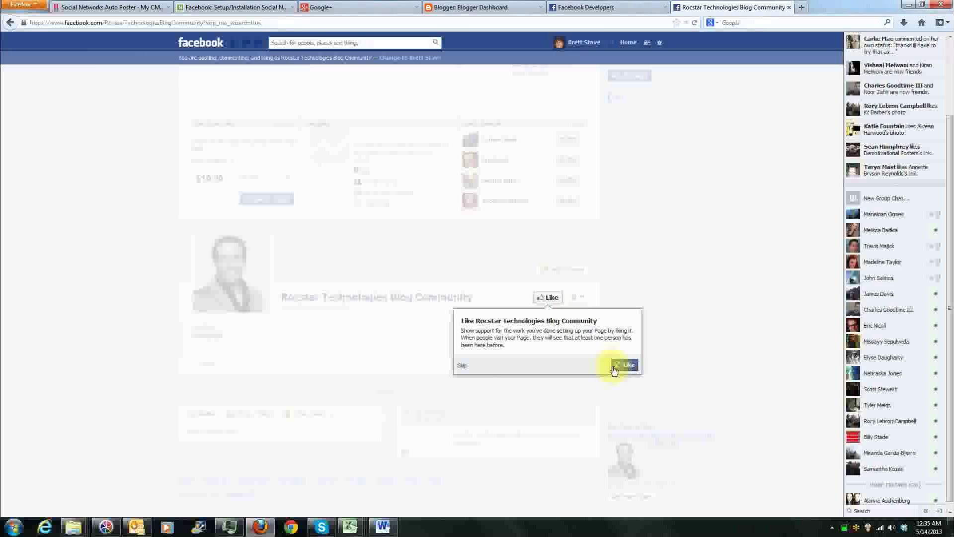
Step: Skip liking the new page and go through the email contacts and timeline post prompts to finish the page tour
click(459, 366)
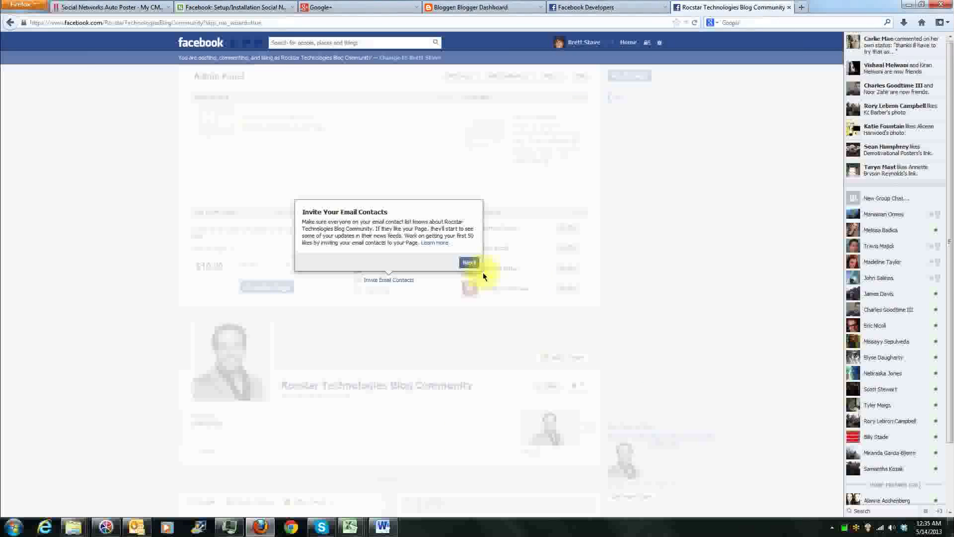
click(468, 261)
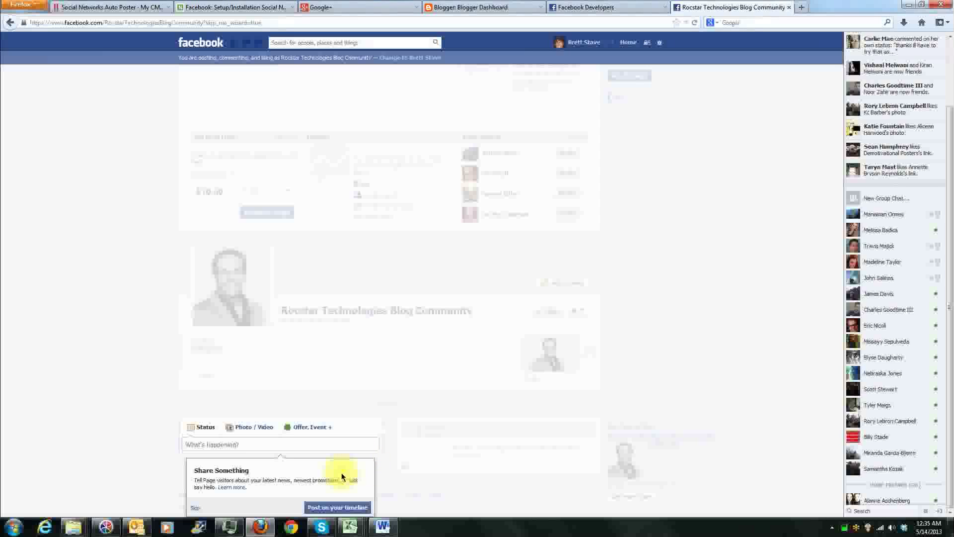
click(340, 509)
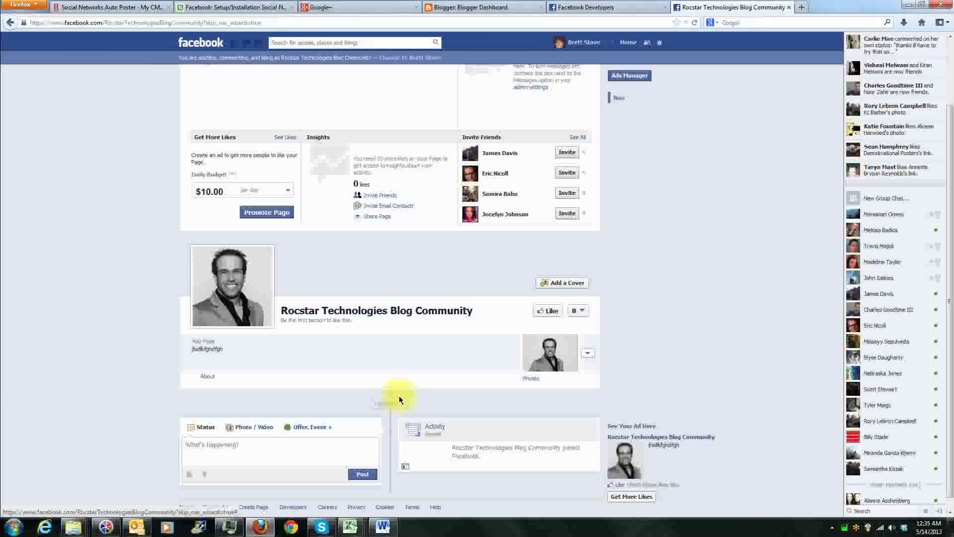
scroll(457, 373, up, 3)
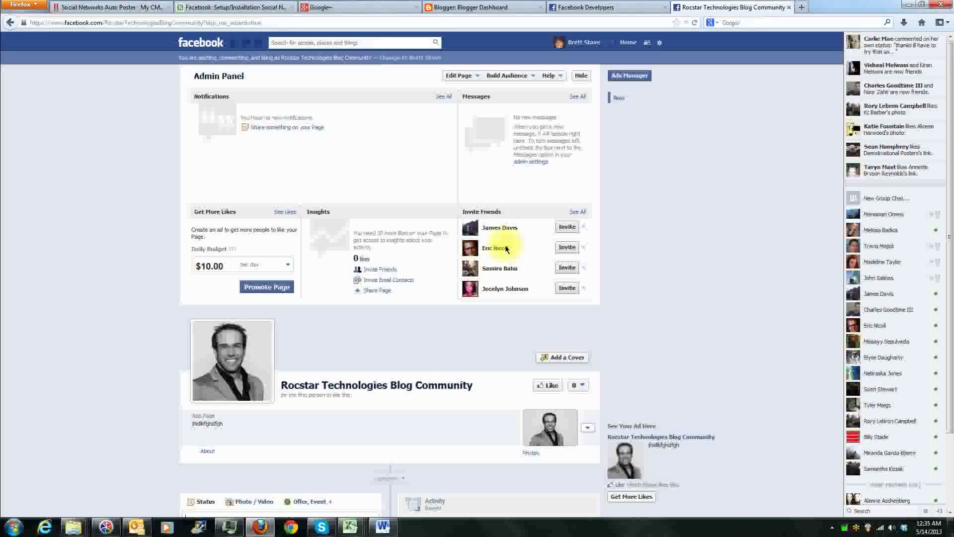
click(601, 7)
click(713, 7)
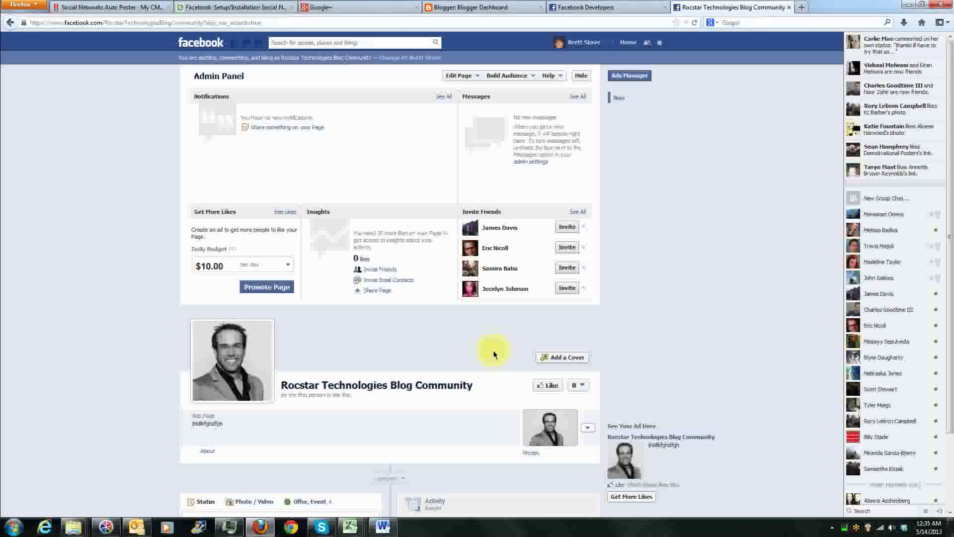
Step: Copy the new Facebook page's address into the Auto Poster's Facebook URL and set the Account Nickname to "Facebook POW"
click(113, 9)
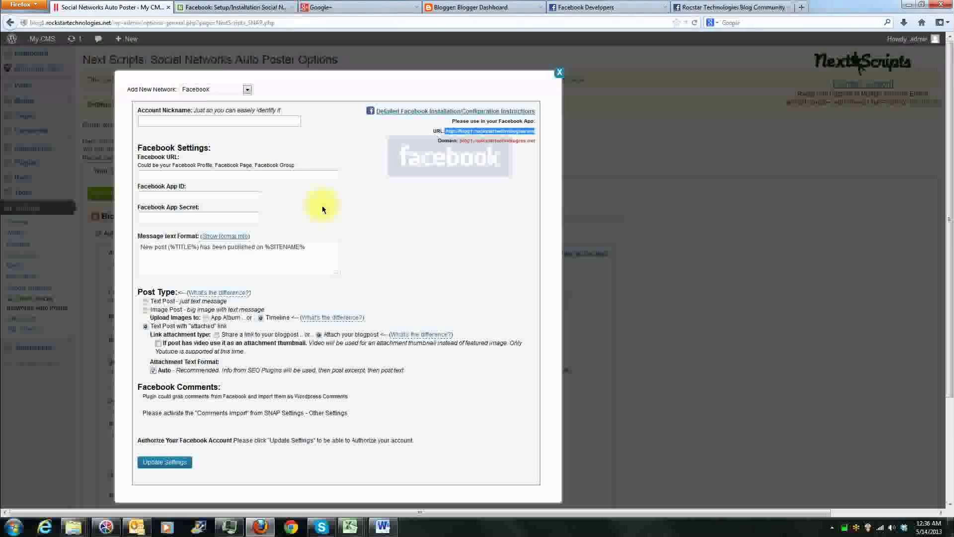
click(254, 178)
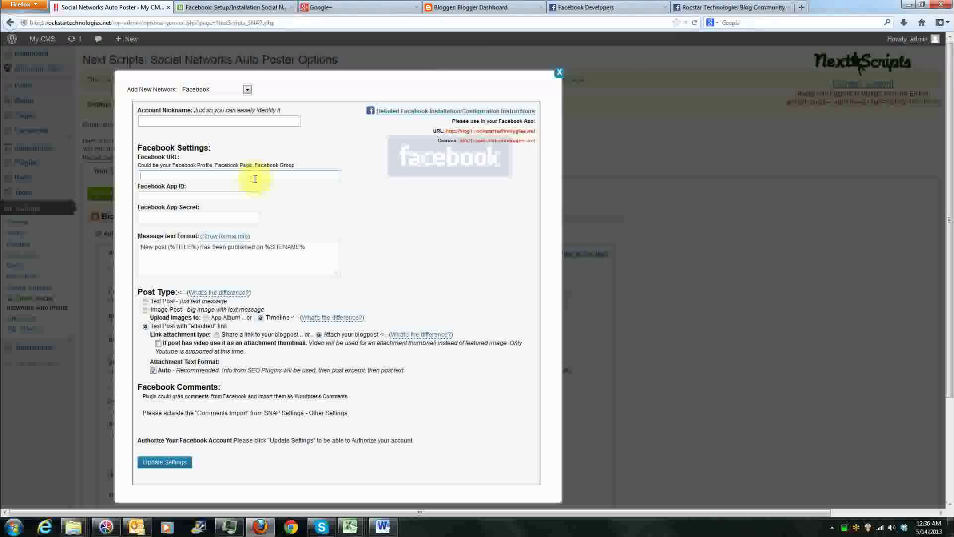
click(735, 7)
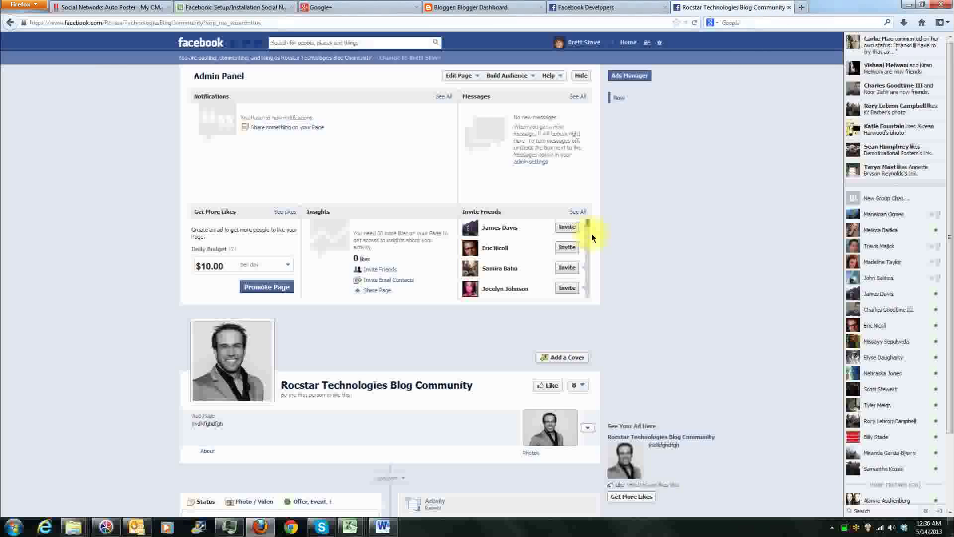
click(256, 22)
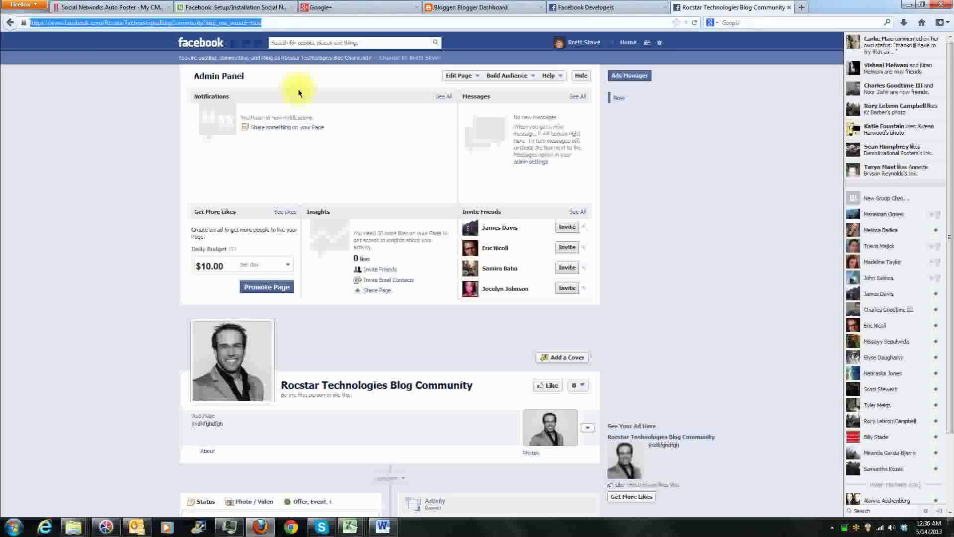
scroll(304, 171, down, 1)
scroll(317, 169, up, 1)
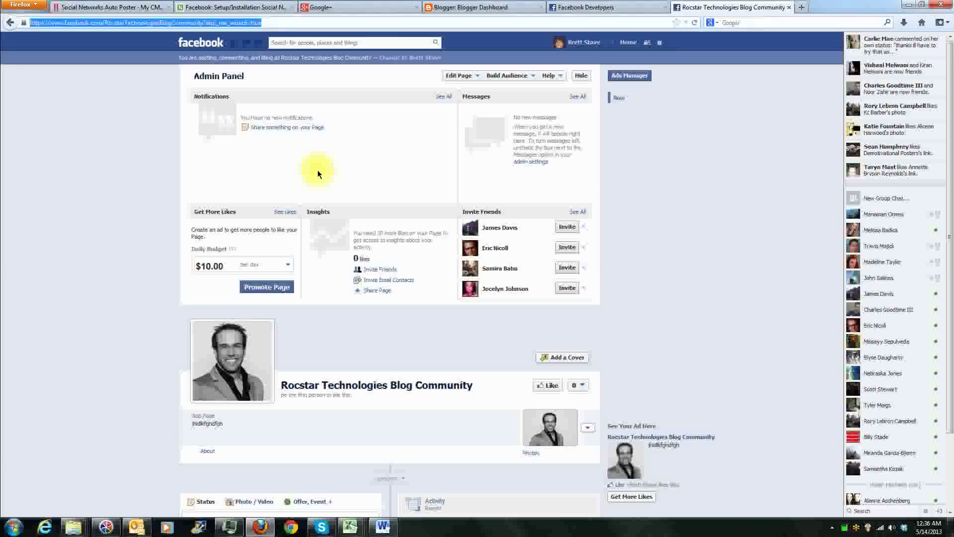
click(121, 8)
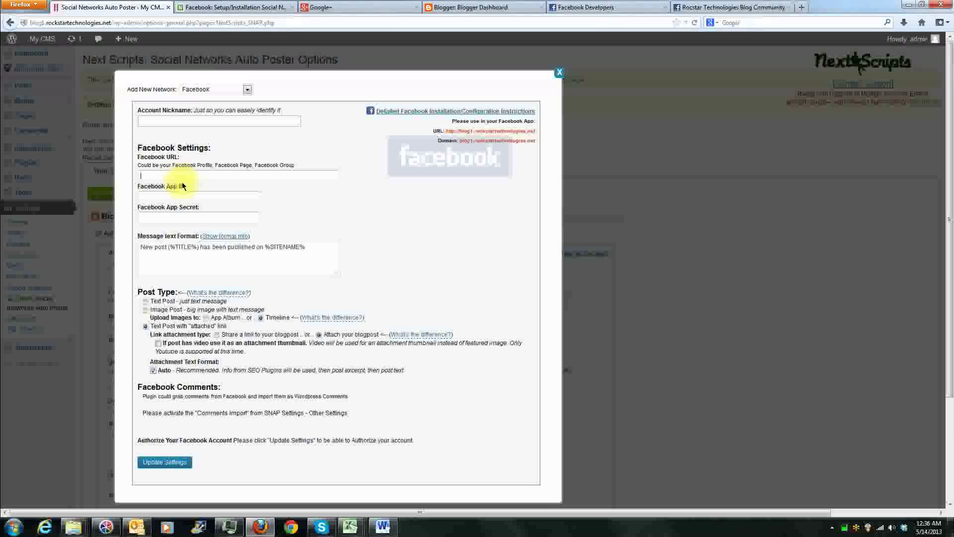
key(ctrl+v)
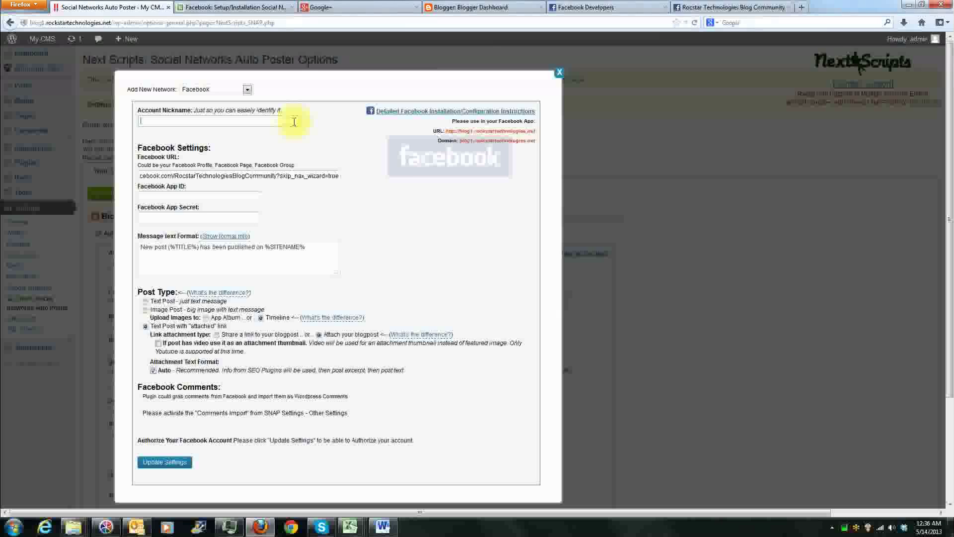
click(294, 122)
text(Facebook POW)
Step: Copy the App ID from the Word document and paste it as the Facebook App ID in the Auto Poster settings in Firefox
click(201, 199)
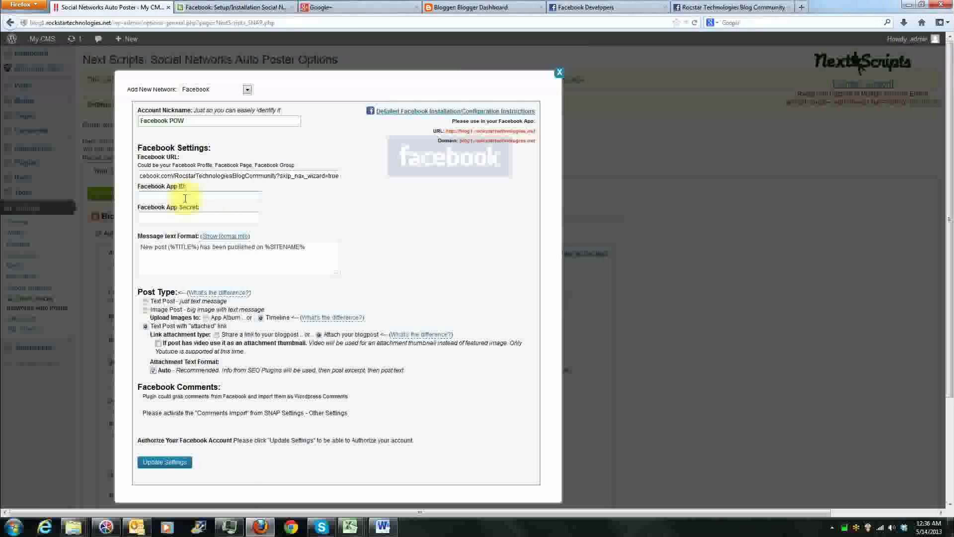
click(376, 530)
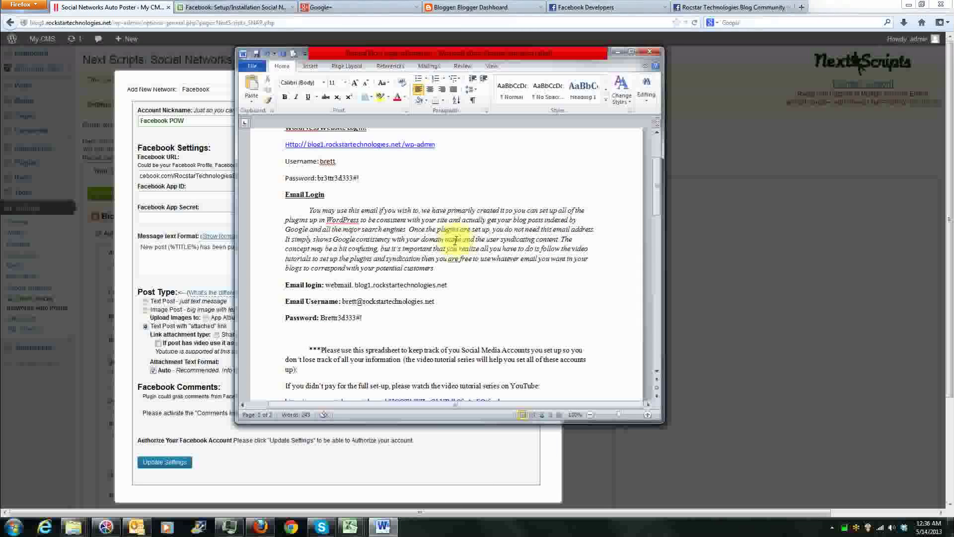
scroll(458, 249, down, 5)
scroll(459, 249, down, 10)
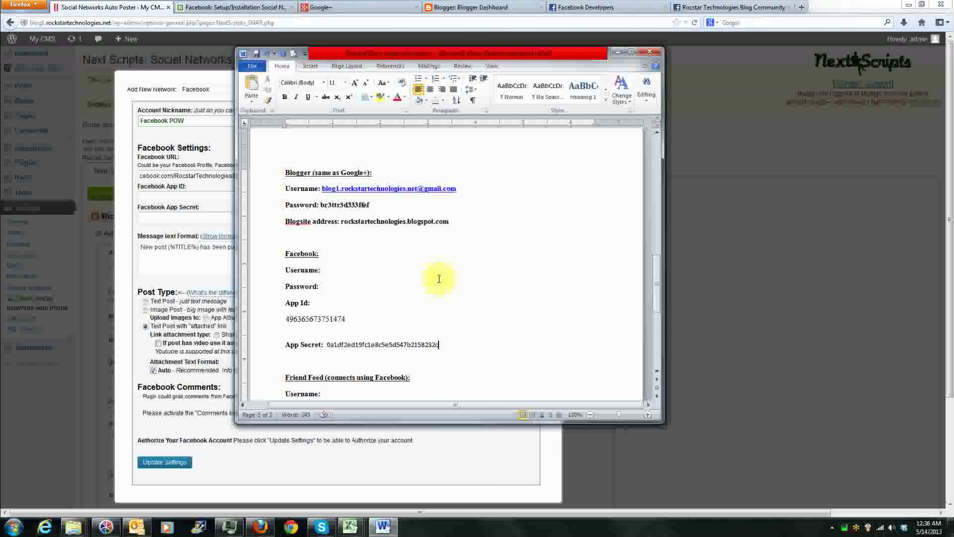
click(630, 55)
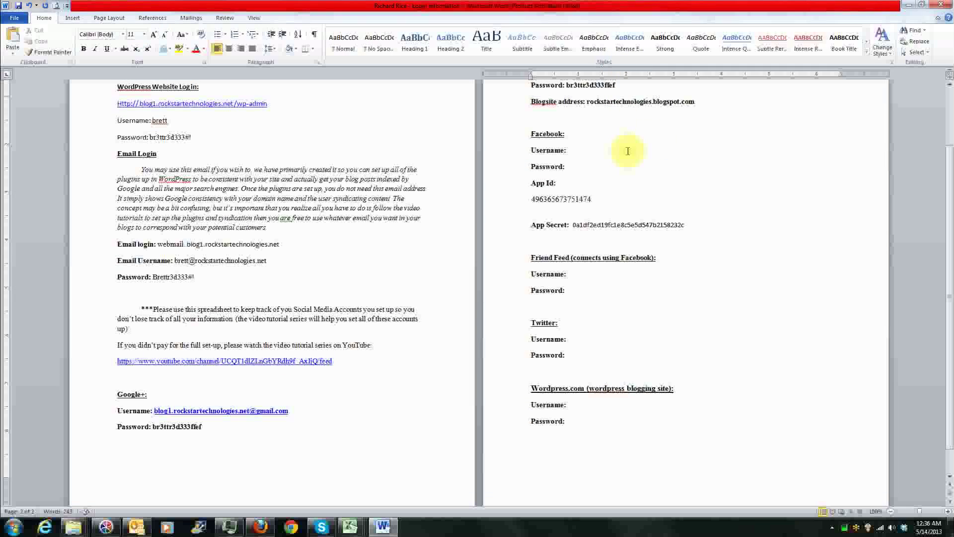
double_click(576, 199)
key(ctrl+c)
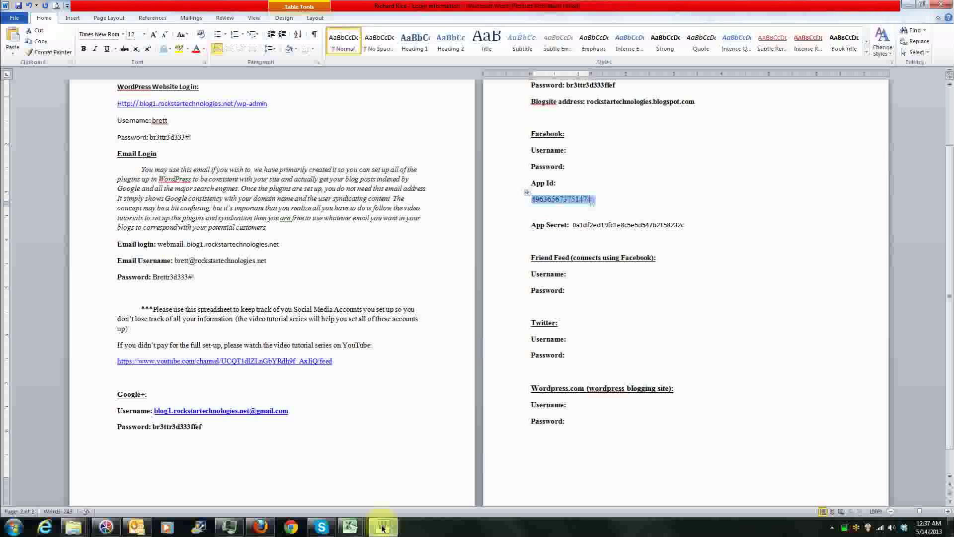
click(260, 527)
key(ctrl+v)
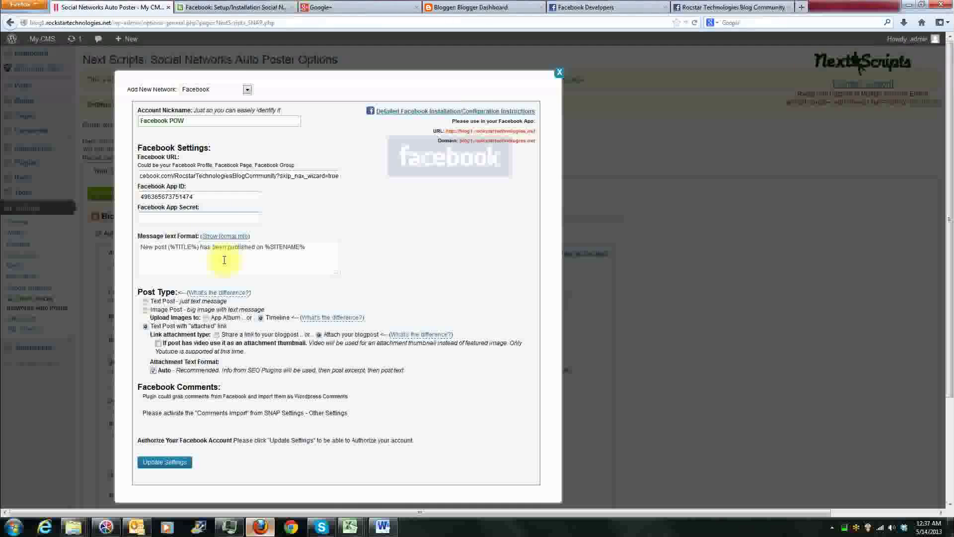
Step: Copy the App Secret from the Word document, paste it as the Facebook App Secret in Firefox and update the Auto Poster settings
click(382, 527)
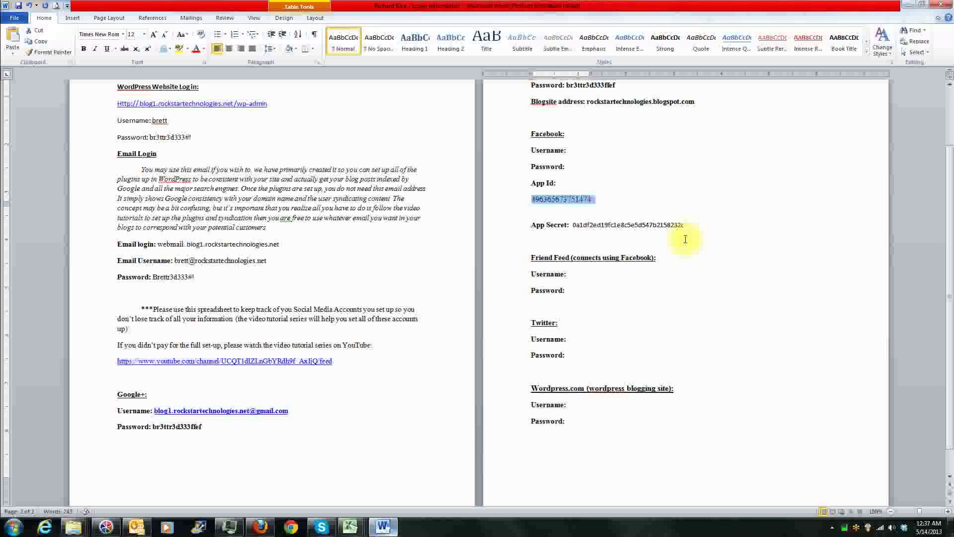
drag(684, 225, 575, 228)
key(ctrl+c)
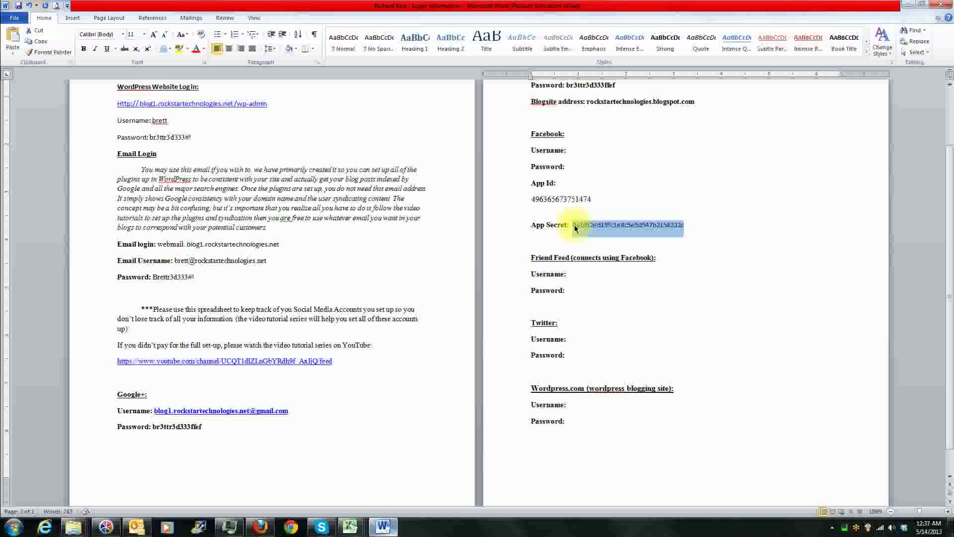
click(257, 528)
click(235, 217)
key(ctrl+v)
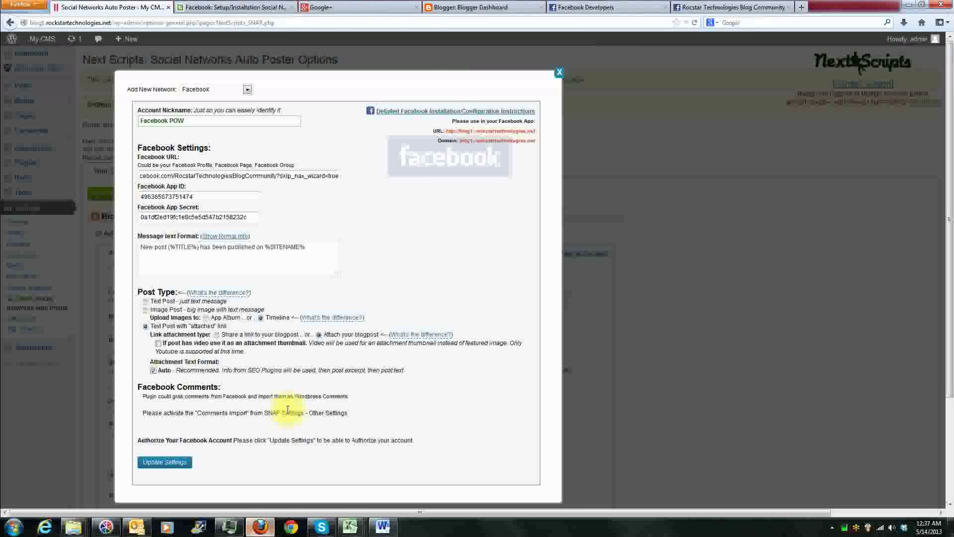
click(185, 464)
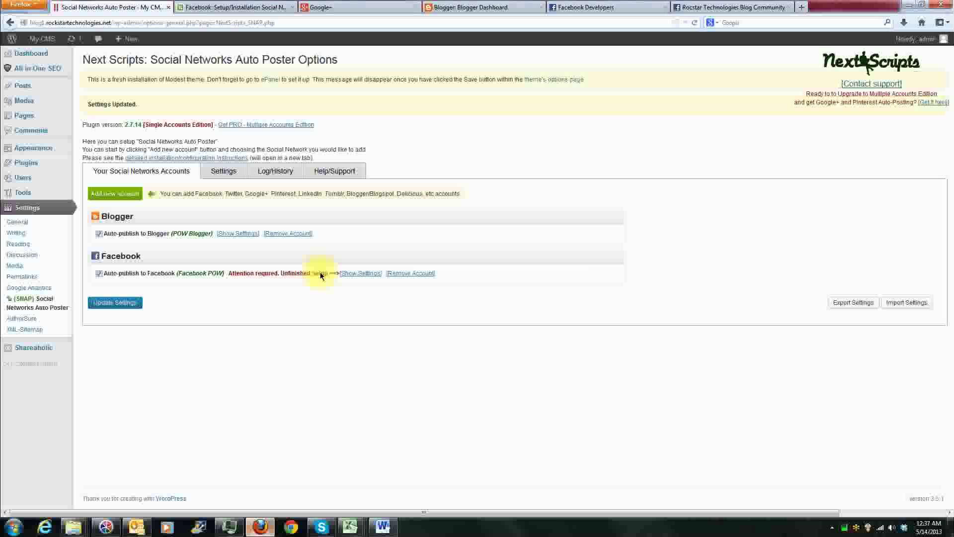
Step: Show the Facebook POW account's settings in the Auto Poster and start authorizing the Facebook account
click(346, 274)
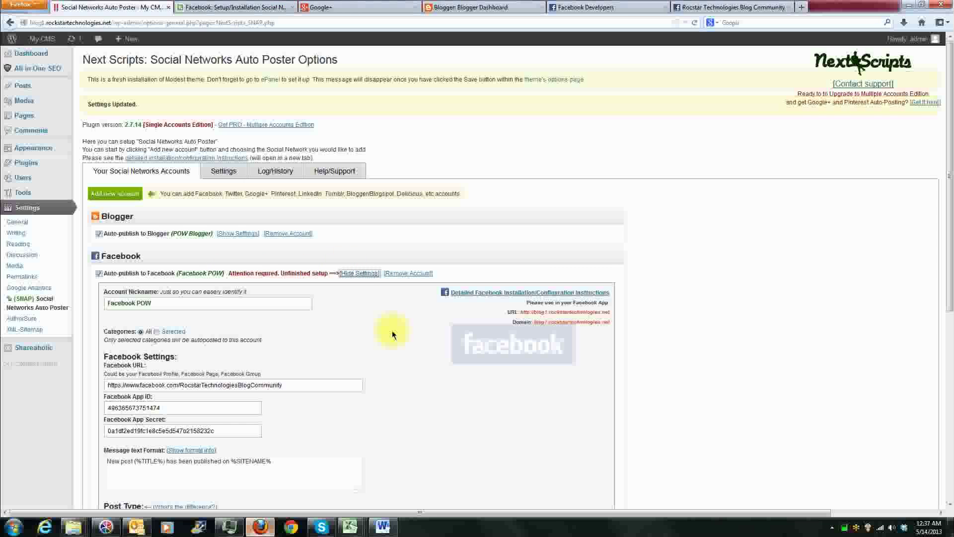
scroll(393, 326, down, 5)
scroll(403, 327, down, 2)
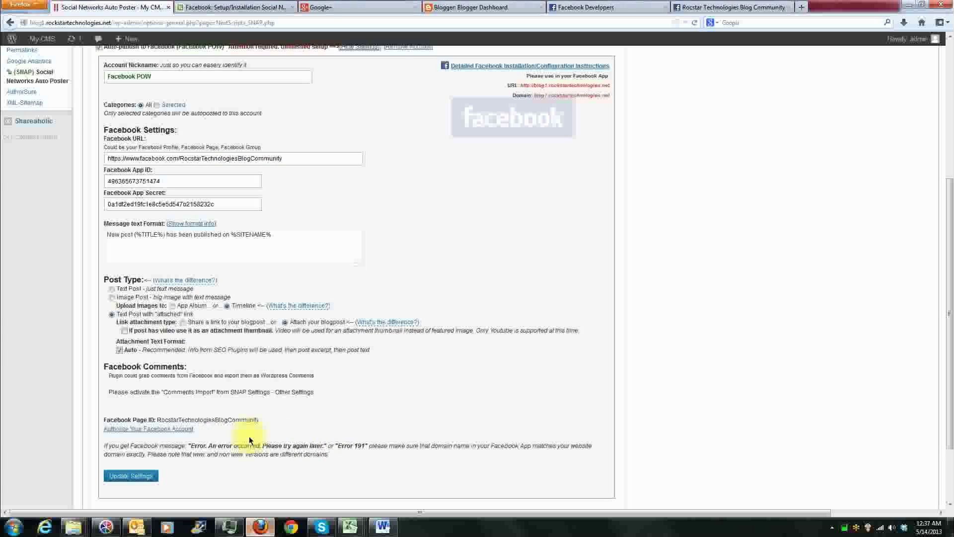
click(167, 429)
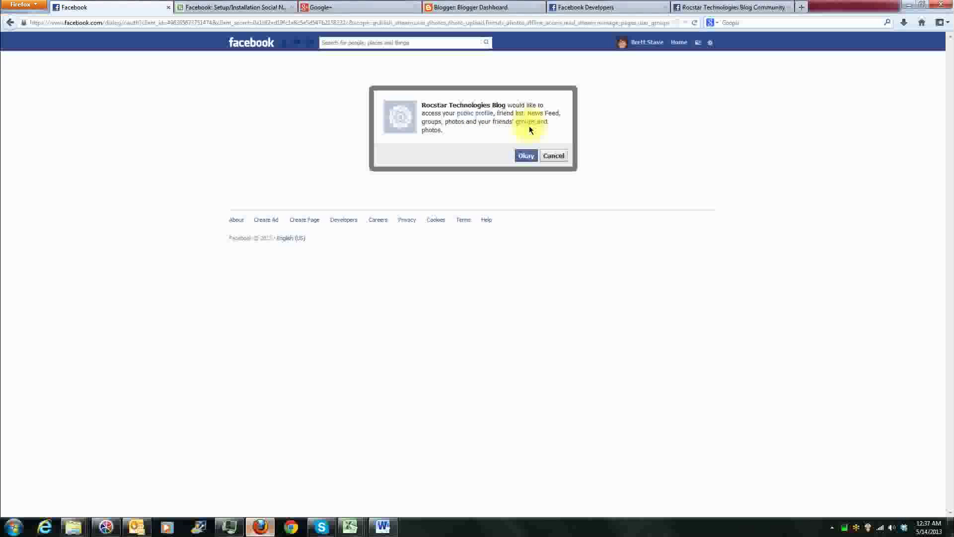
Step: Grant Rocstar Technologies Blog access to the profile, posting to friends on your behalf and managing Pages
click(524, 156)
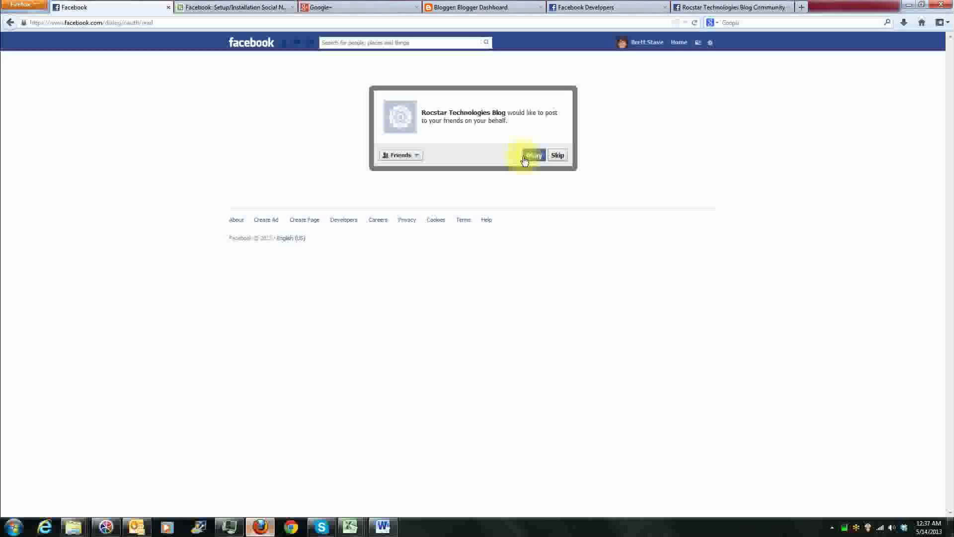
click(524, 158)
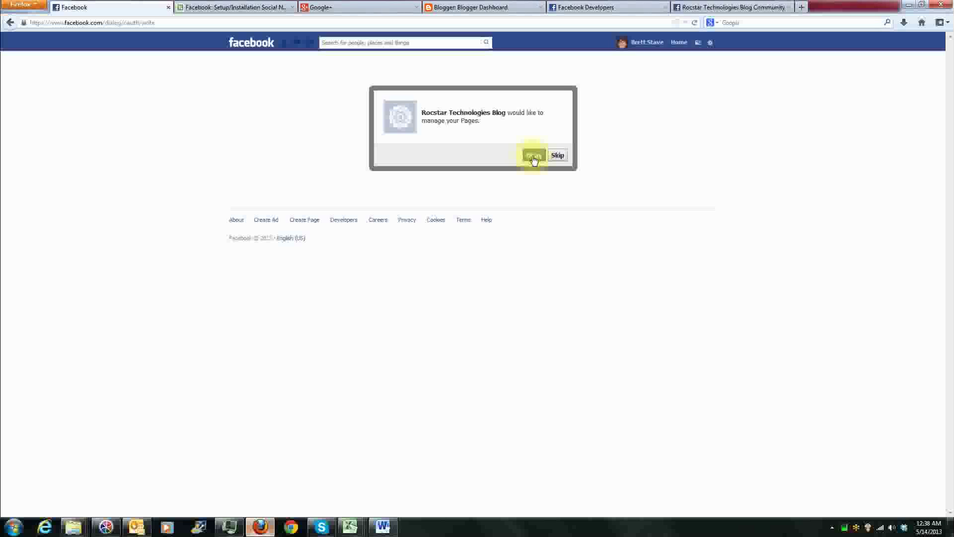
click(534, 157)
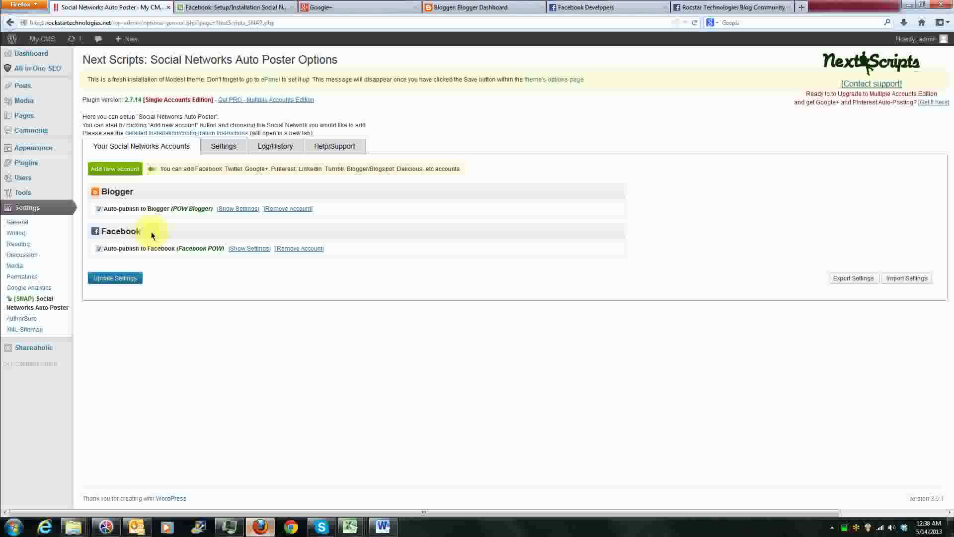
Step: Reopen the Facebook POW account's settings in the Auto Poster's social networks list
click(248, 248)
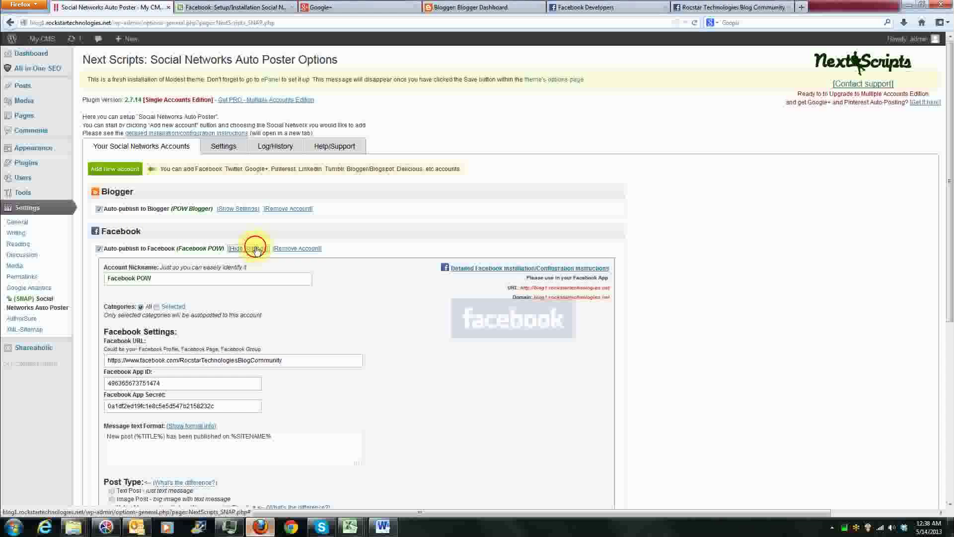